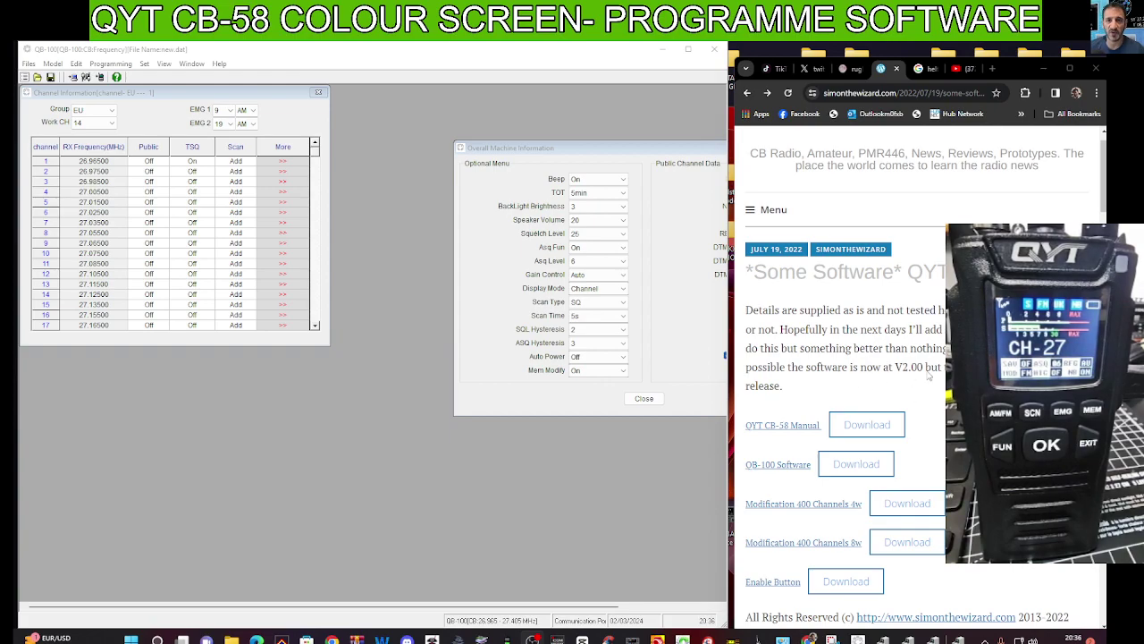
Use Device Manager's Ports list to confirm the USB-Enhanced-SERIAL CH343 cable on COM2, then minimize it
scroll(917, 376, "down", 1)
scroll(888, 327, "down", 2)
scroll(888, 328, "up", 1)
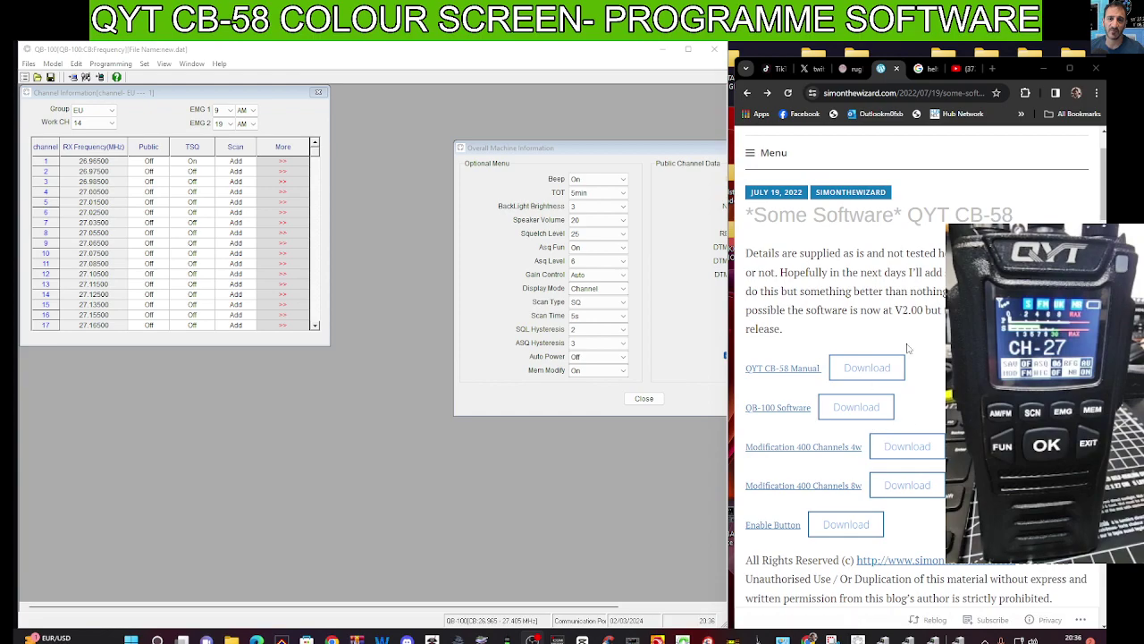
scroll(916, 438, "down", 2)
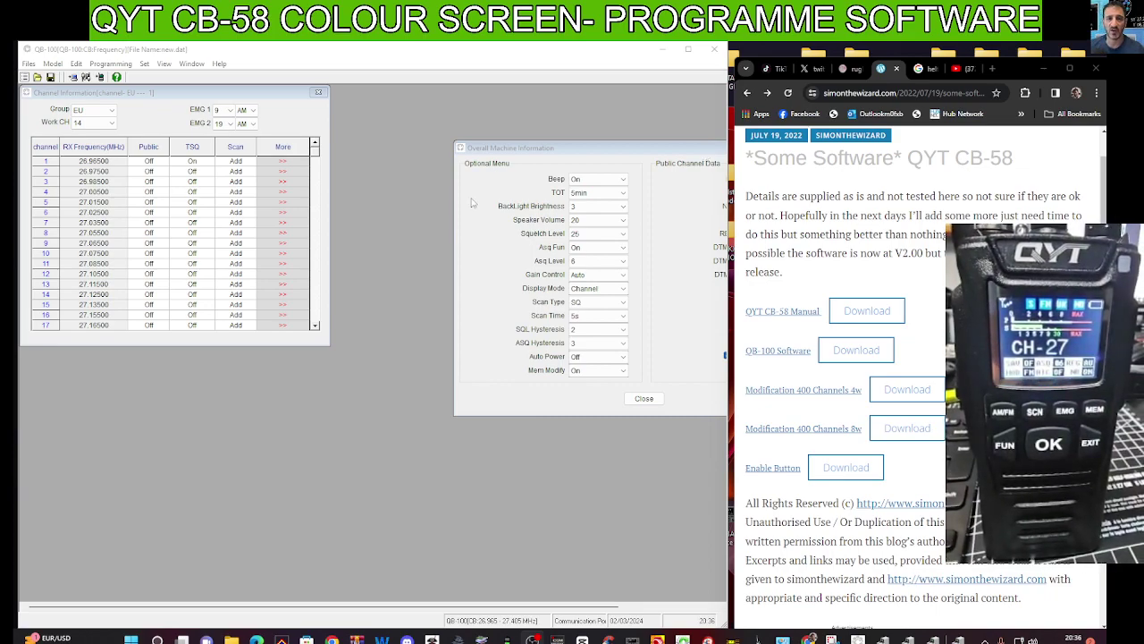
right_click(130, 637)
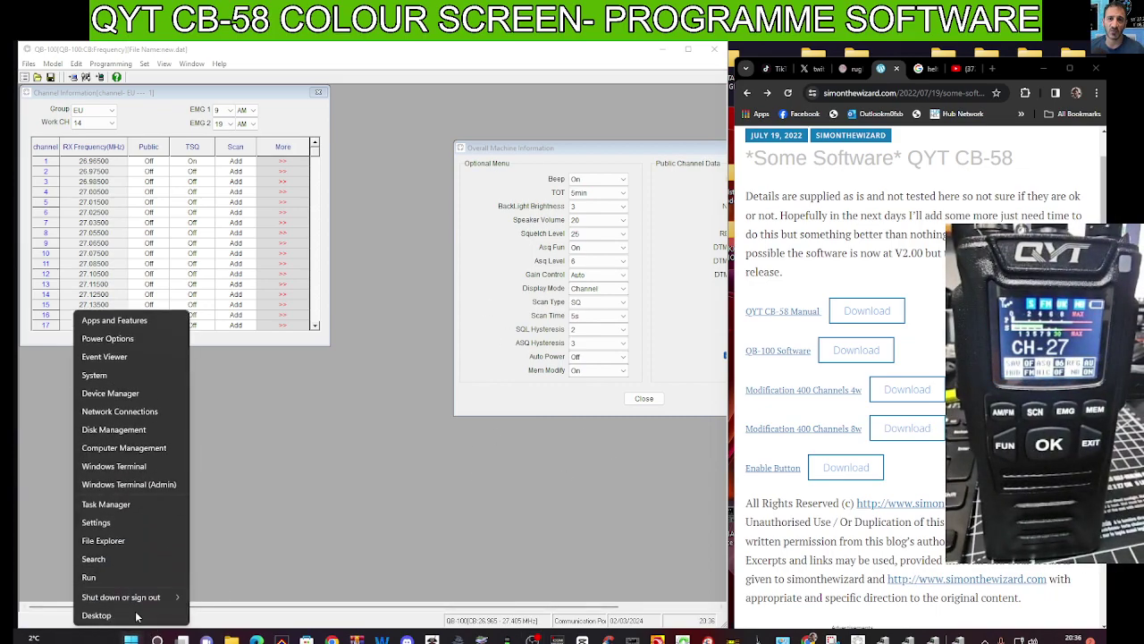
left_click(117, 395)
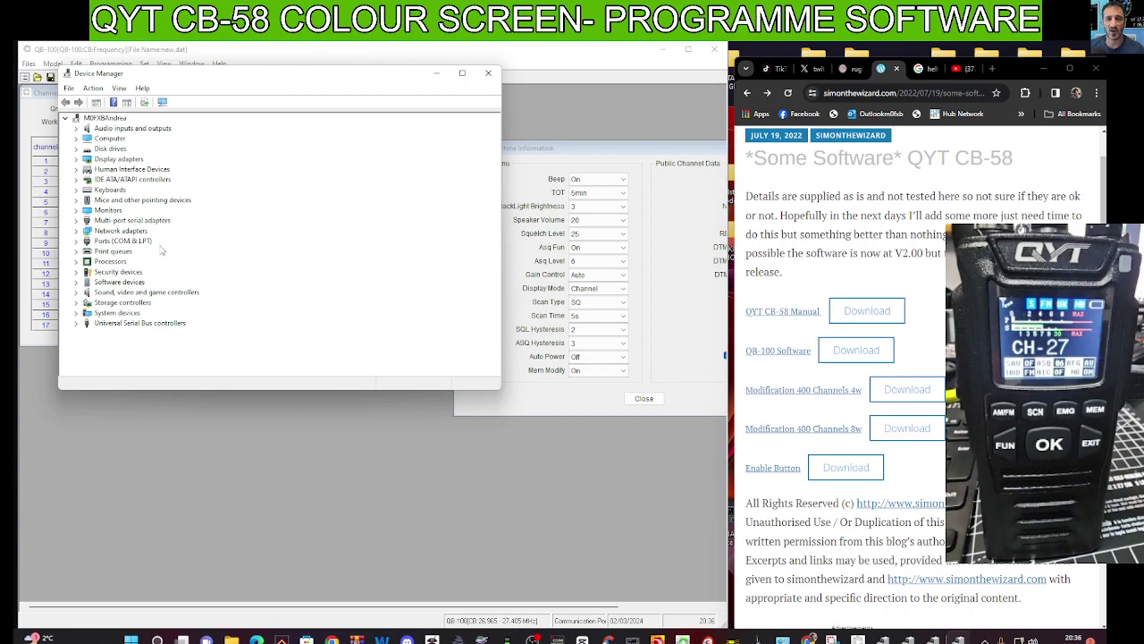
double_click(146, 242)
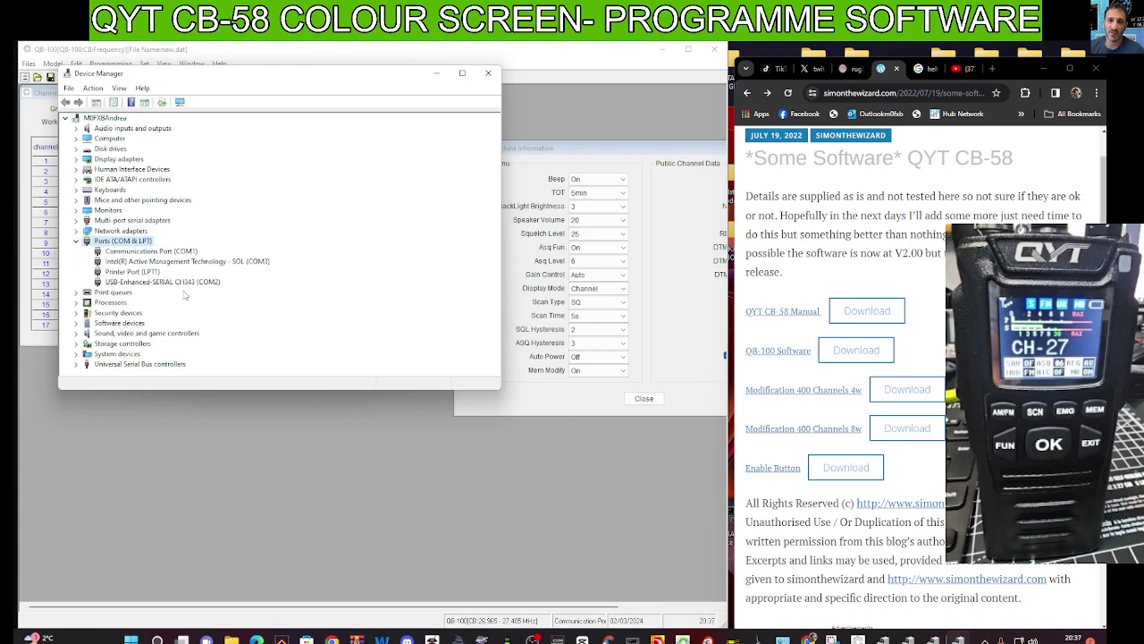
left_click(437, 74)
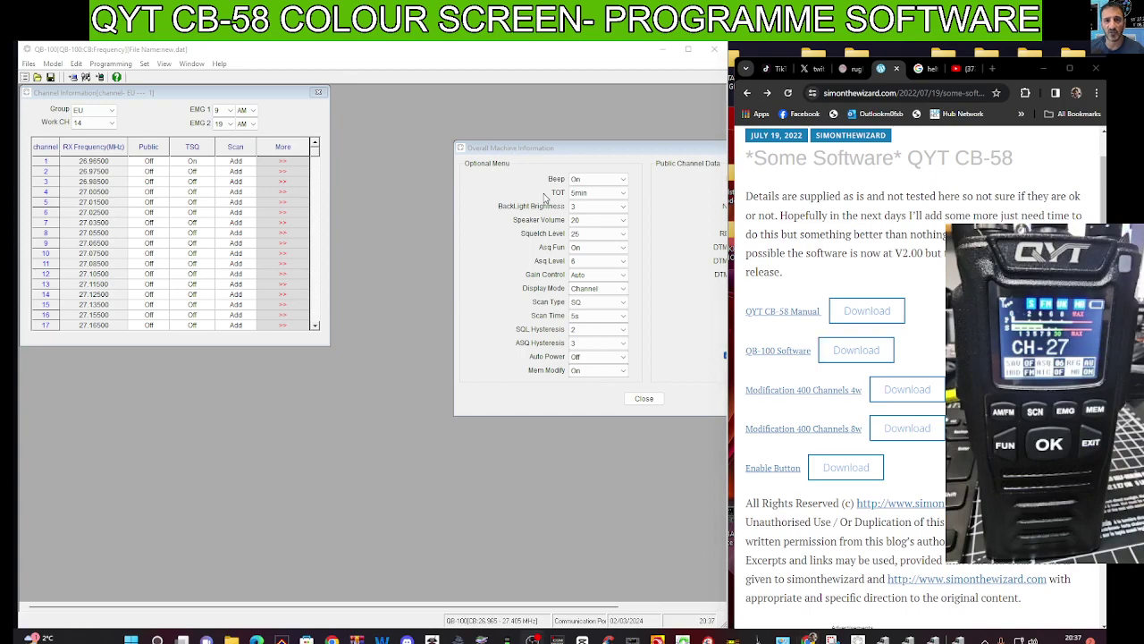
Enlarge the QB-100 window, confirm communication Port 2, and begin reading data from the radio
left_click_drag(731, 116, 825, 117)
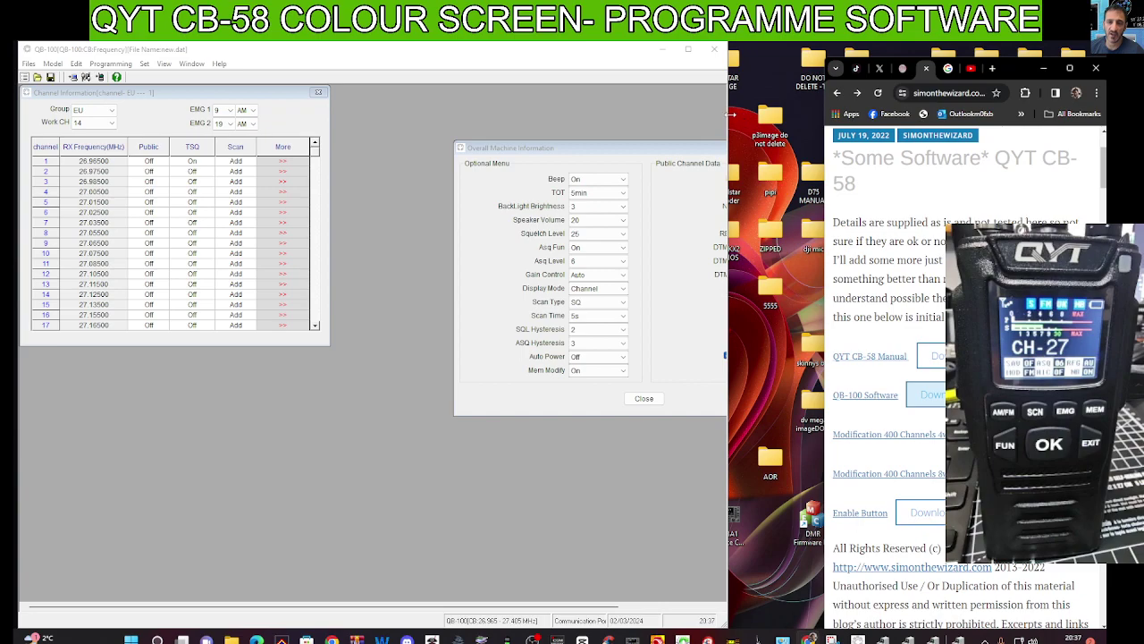
left_click_drag(730, 114, 937, 116)
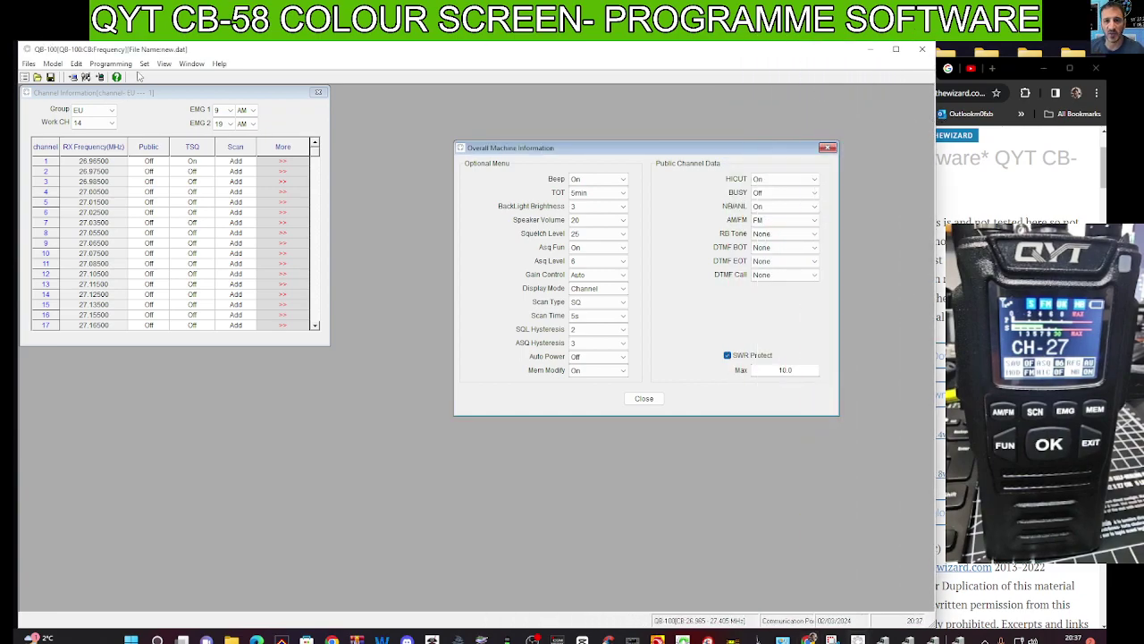
left_click(144, 64)
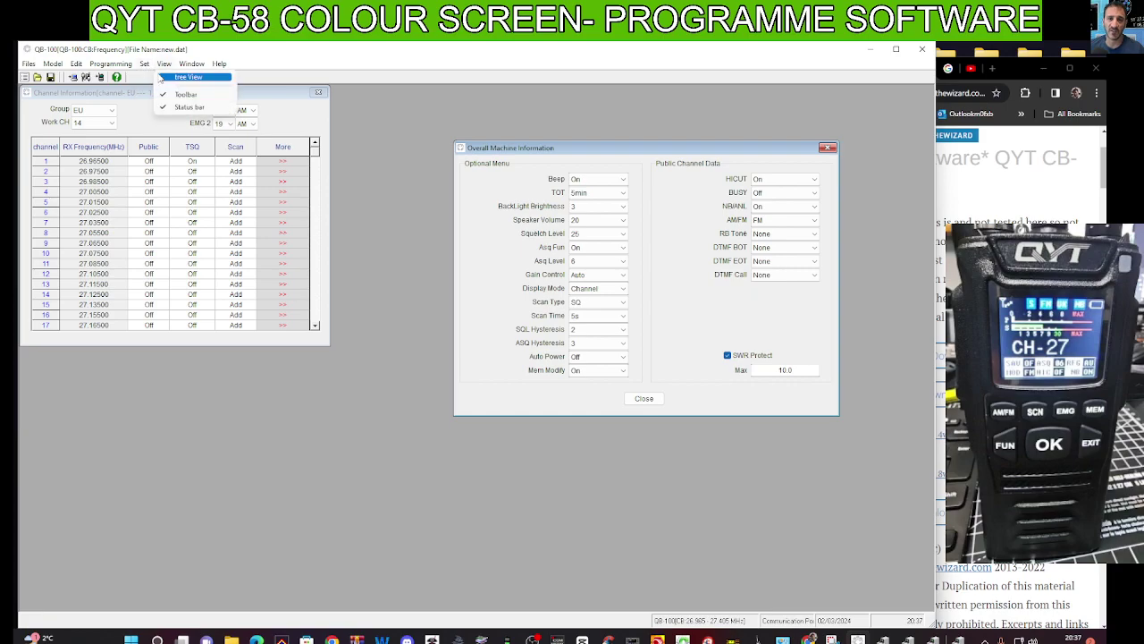
left_click(159, 78)
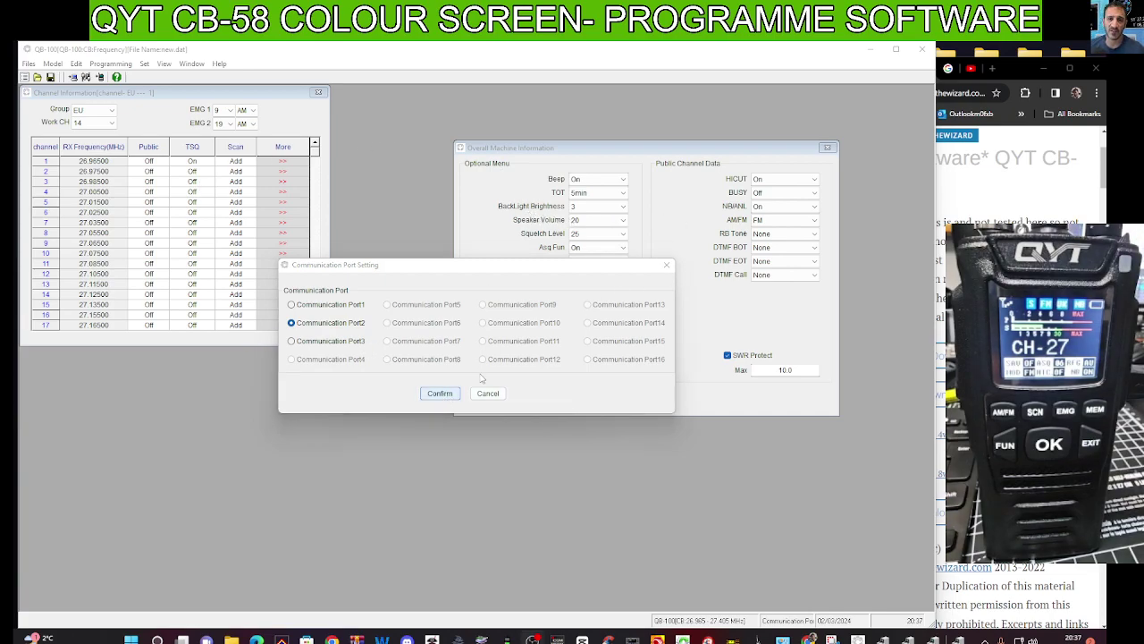
left_click(667, 265)
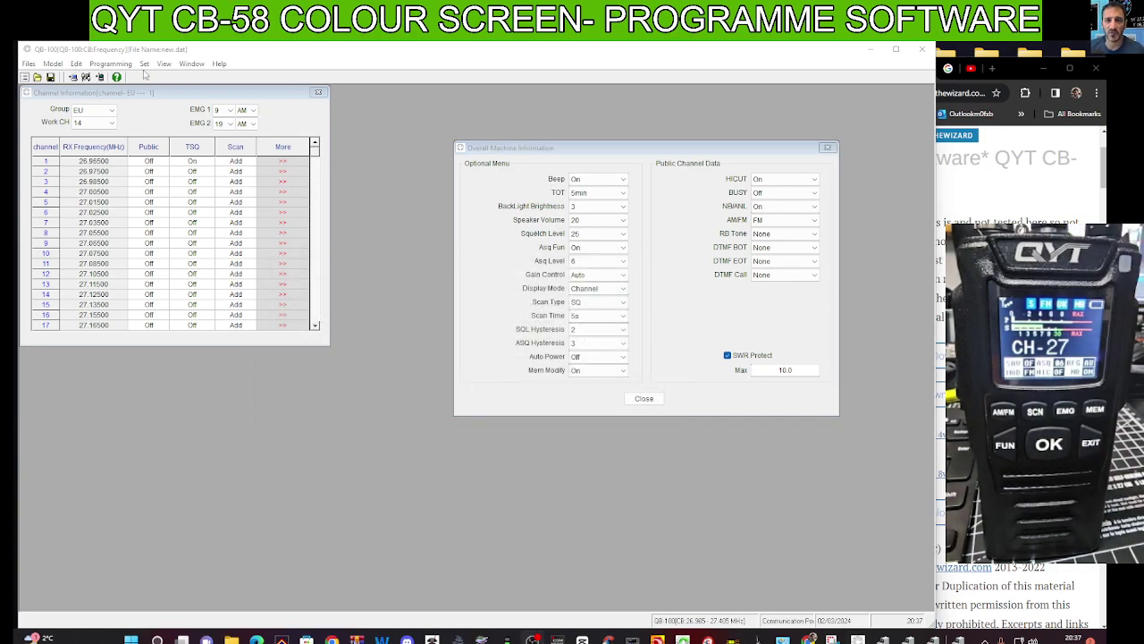
left_click(115, 64)
left_click(120, 78)
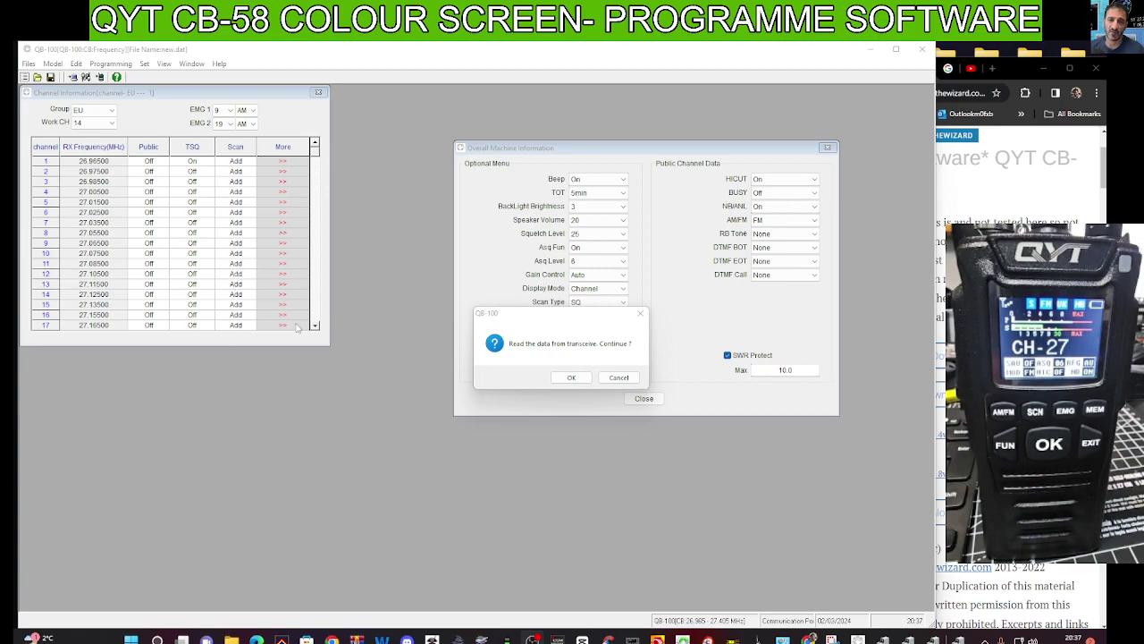
Confirm the read, let the radio's data load, and dismiss the completion notice
left_click(571, 378)
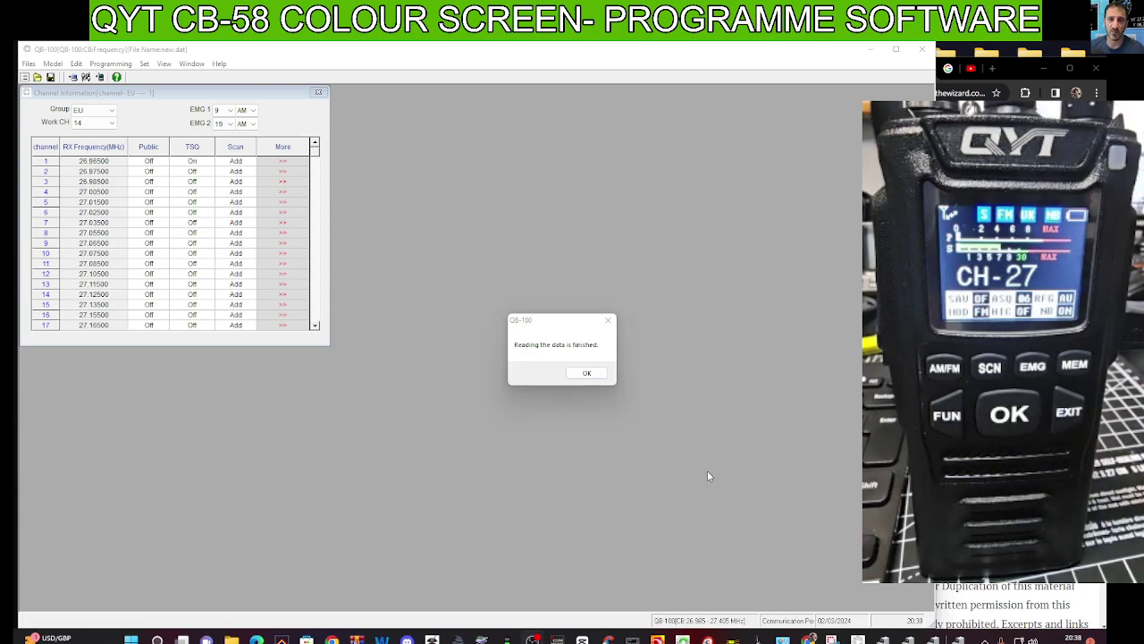
left_click(572, 373)
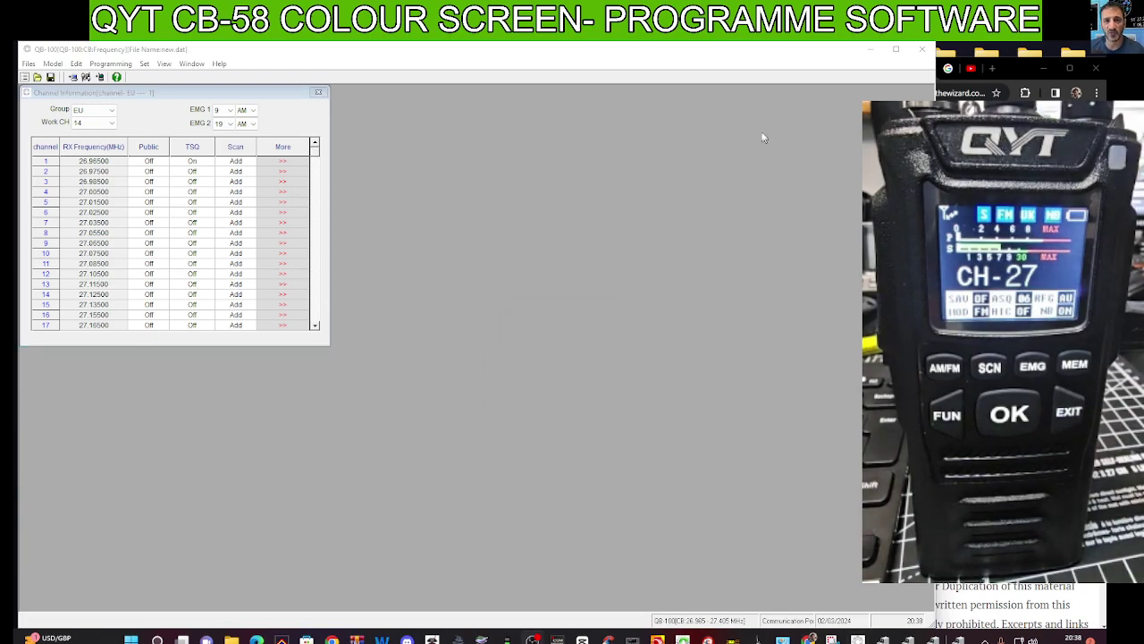
Switch the channel table to group U and back to EU, then open channel 1's More settings
left_click(94, 110)
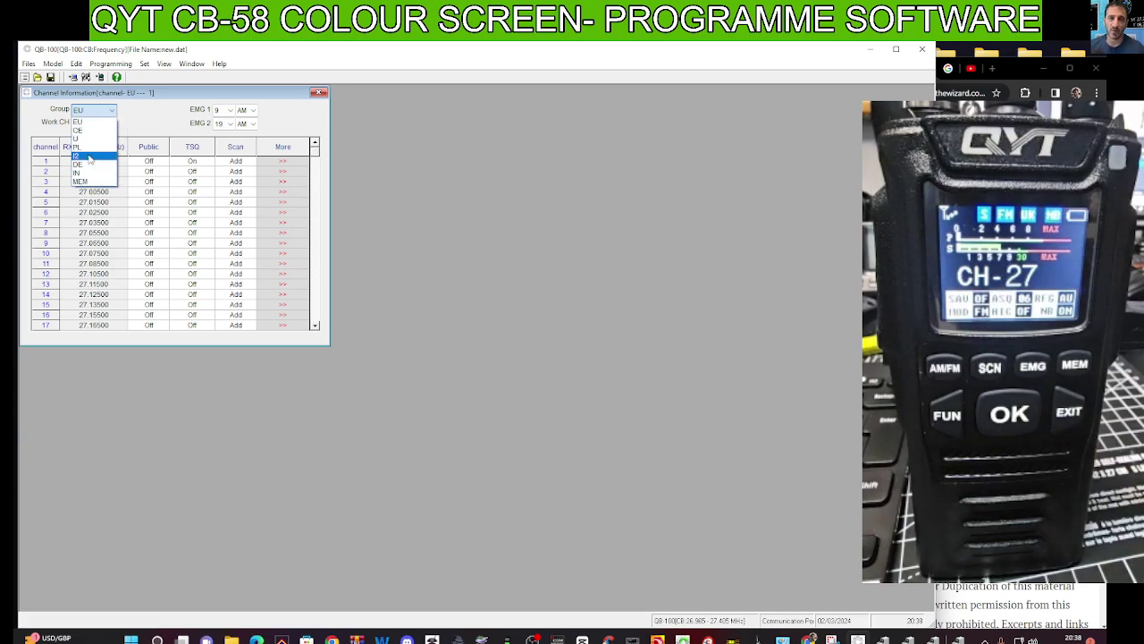
left_click(375, 150)
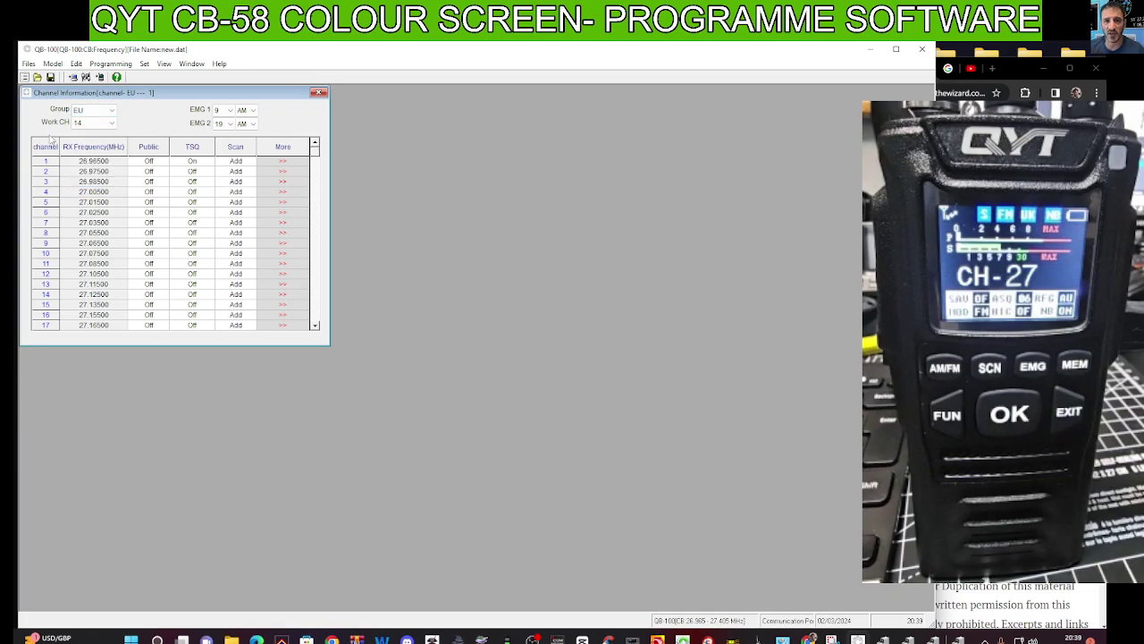
left_click(111, 111)
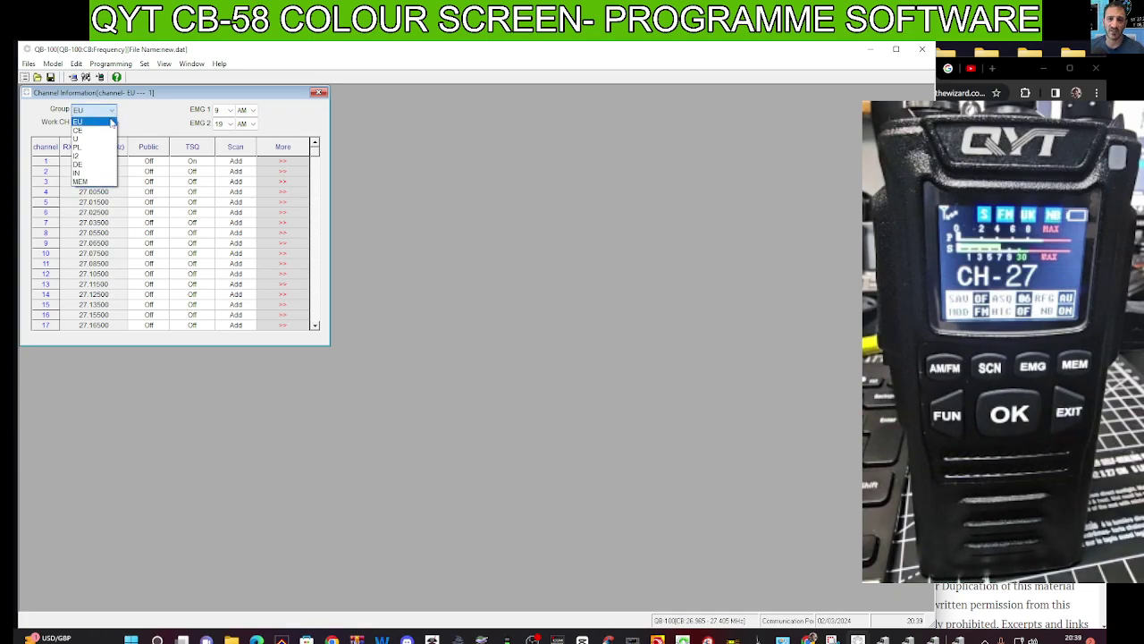
left_click(93, 140)
left_click(108, 111)
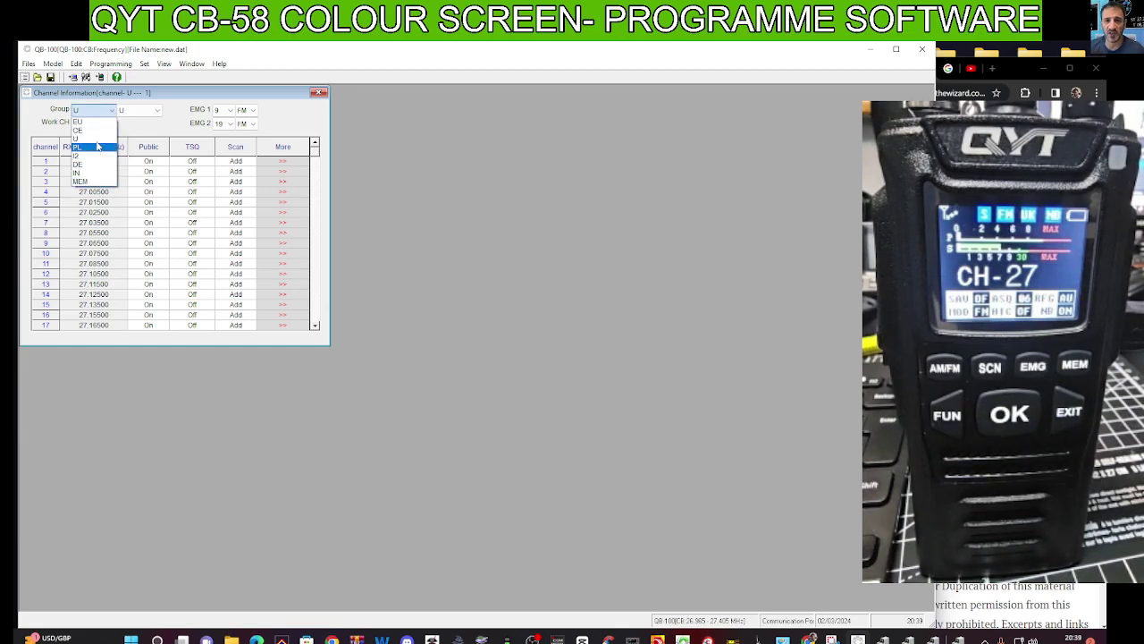
left_click(93, 122)
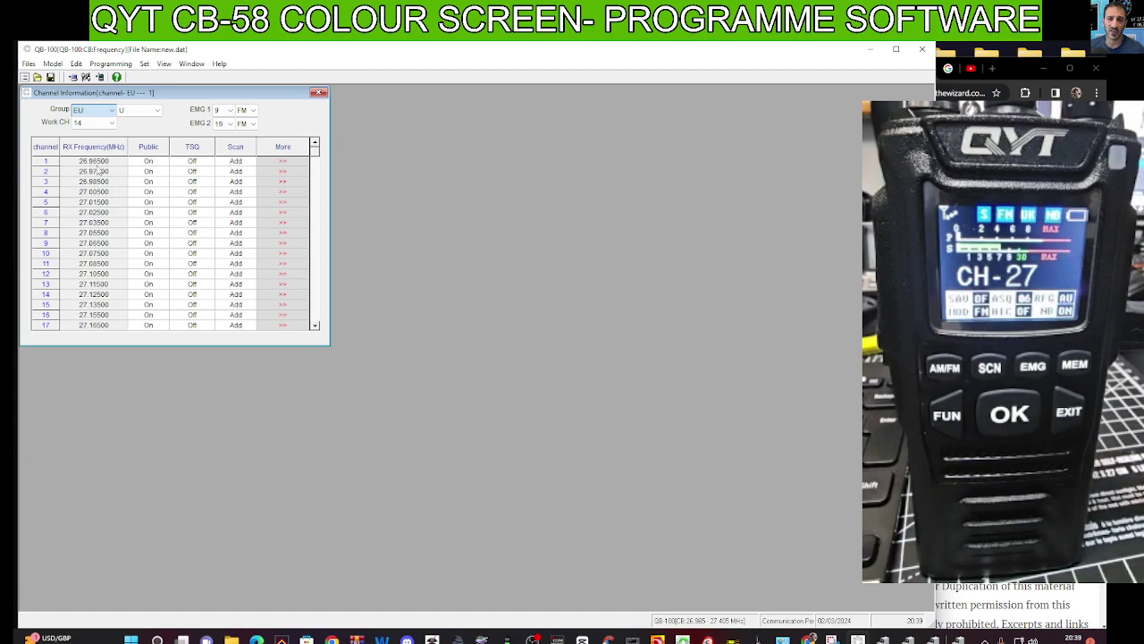
left_click(281, 163)
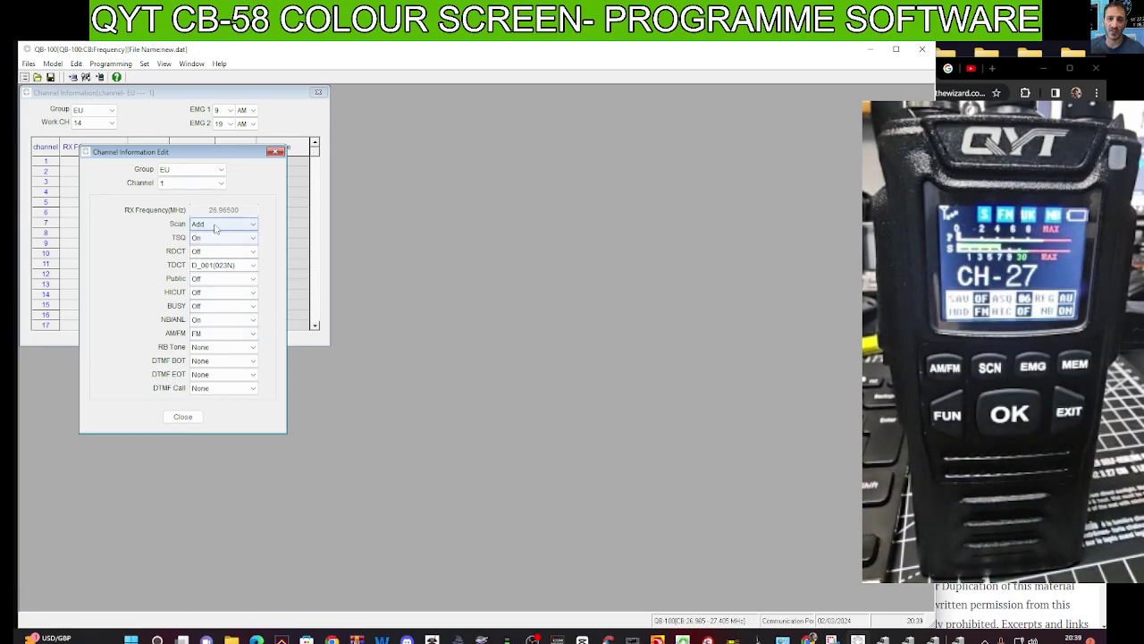
Check channel 1's Scan, TSQ, RDCT, TDCT and Public, keeping Add, On, Off, D_001(023N), Off
left_click(253, 225)
left_click(253, 243)
left_click(254, 238)
left_click(257, 241)
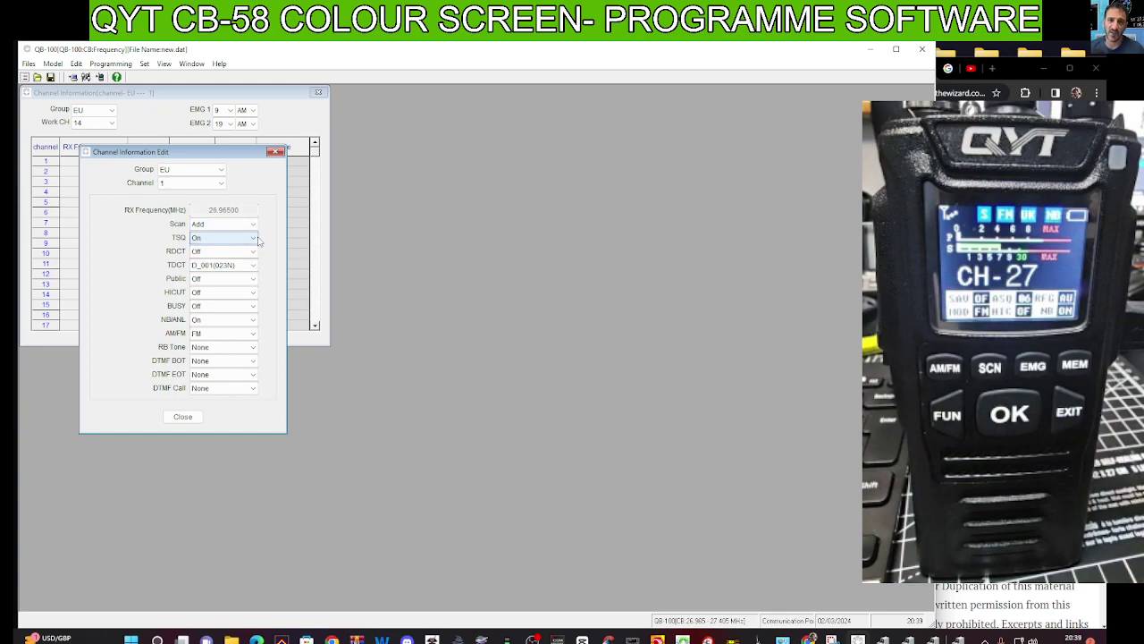
left_click(253, 252)
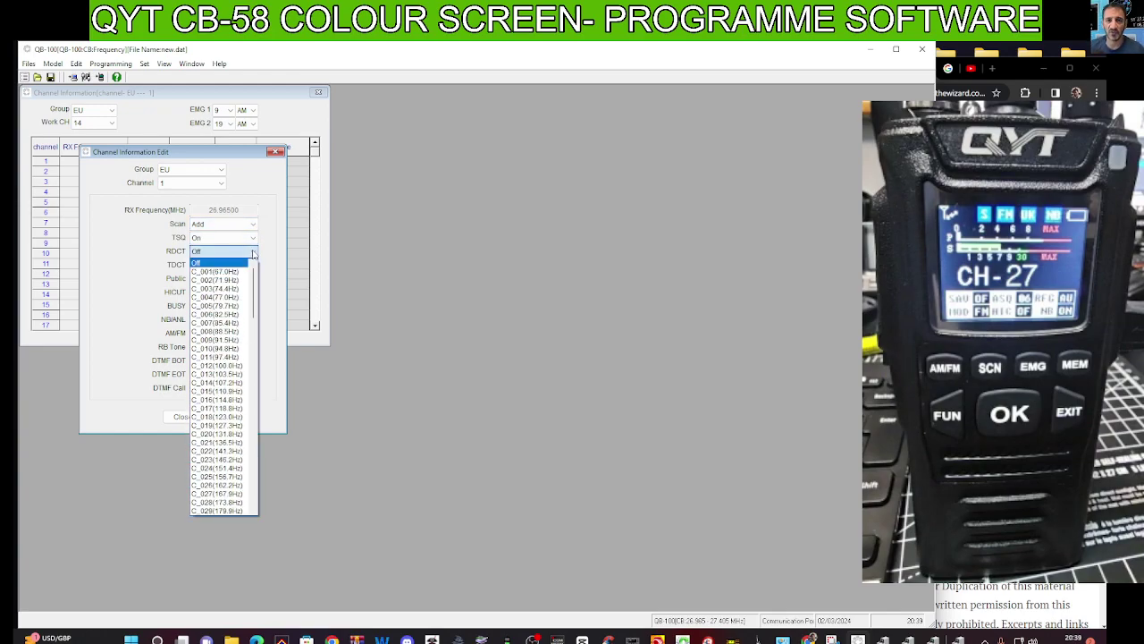
left_click(253, 254)
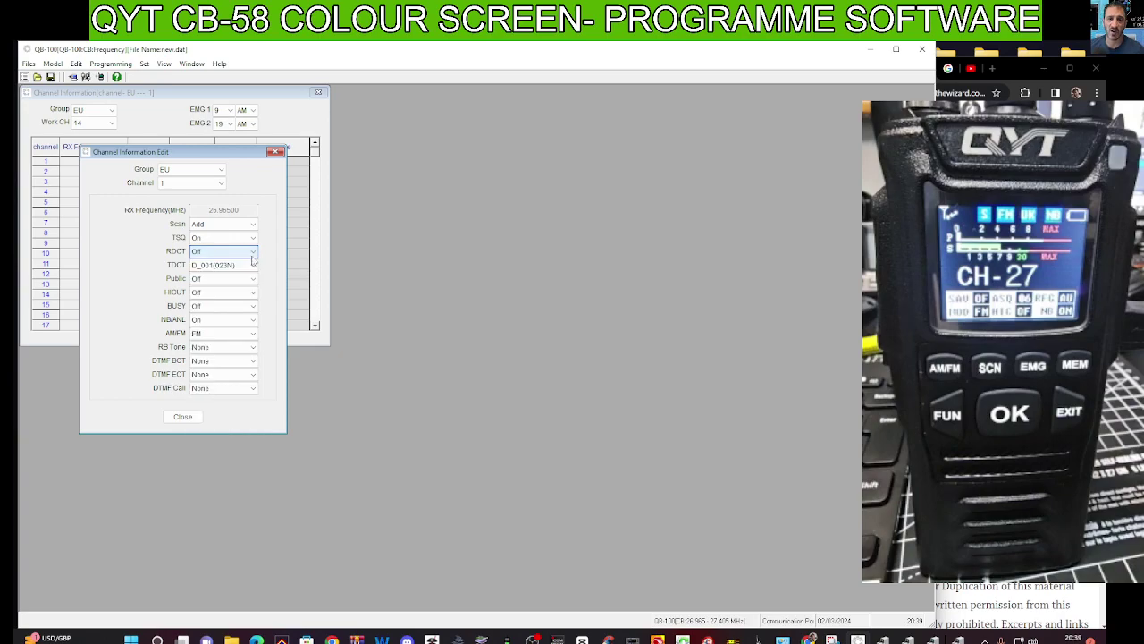
scroll(254, 266, "down", 1)
left_click(254, 267)
left_click(254, 267)
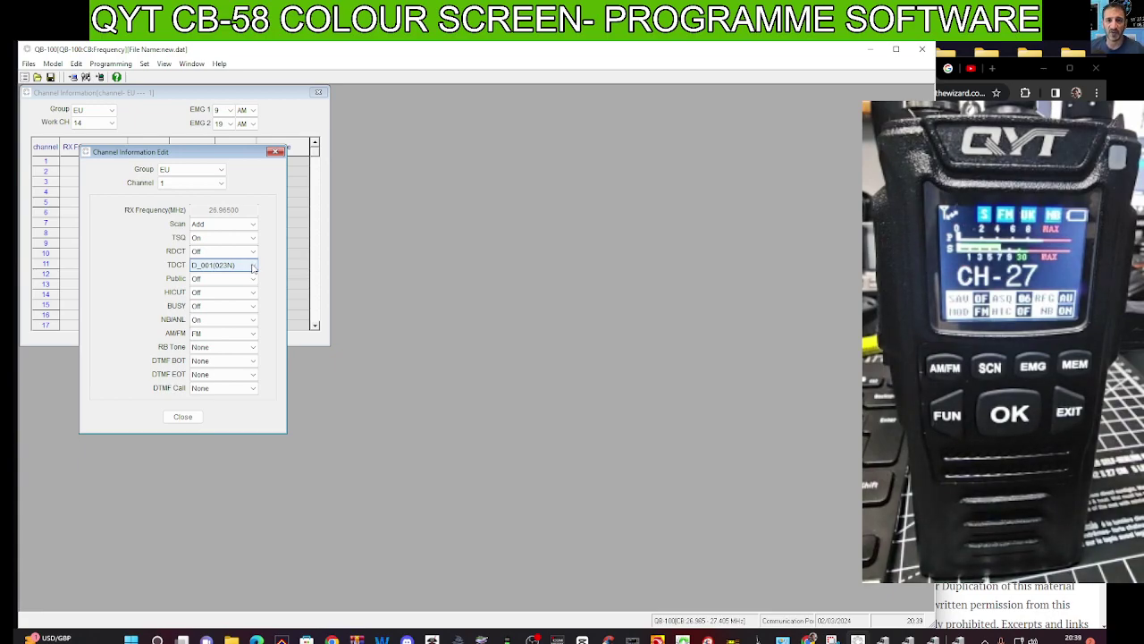
left_click(253, 278)
left_click(254, 292)
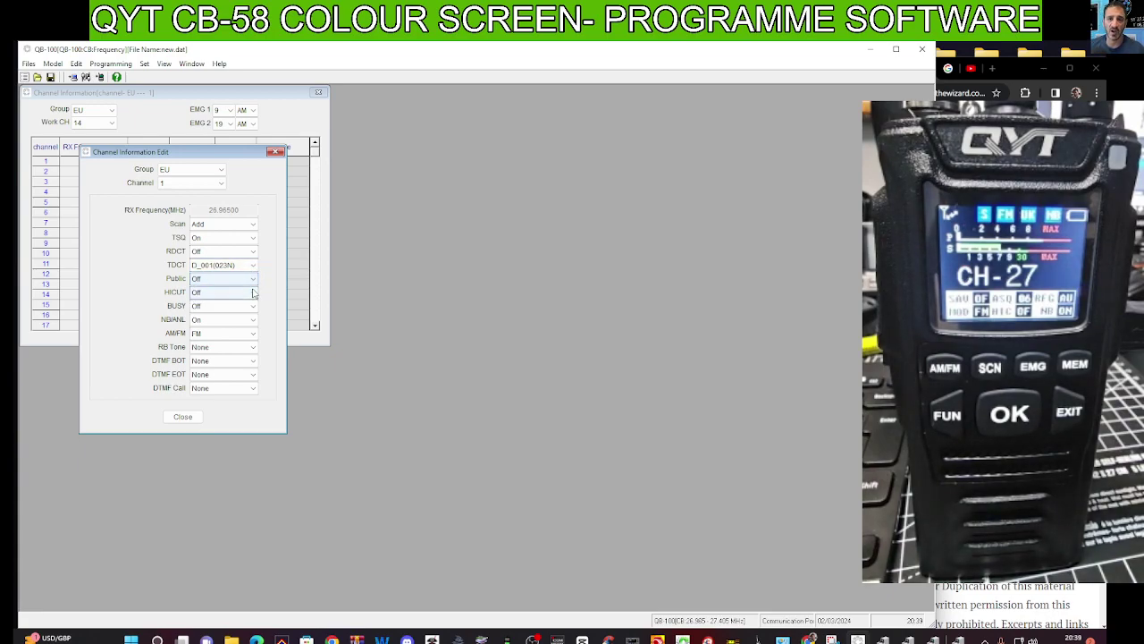
Keep HICUT and BUSY off, NB/ANL on, RB Tone and DTMF BOT None, then close the window
left_click(253, 293)
left_click(254, 305)
left_click(254, 306)
left_click(255, 320)
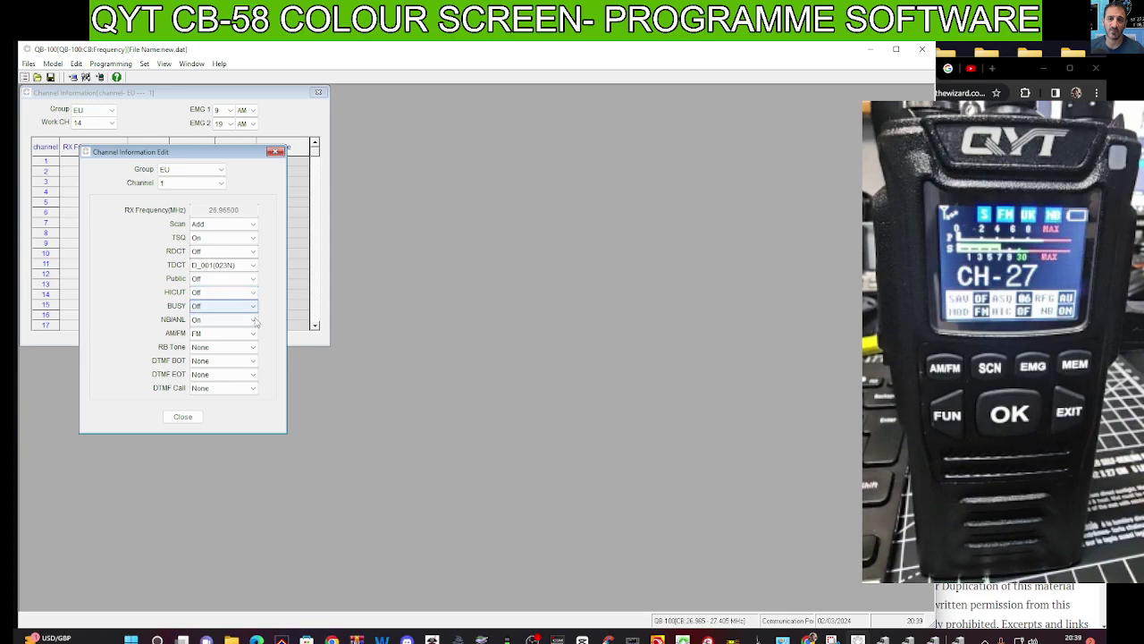
left_click(255, 320)
left_click(255, 334)
left_click(253, 348)
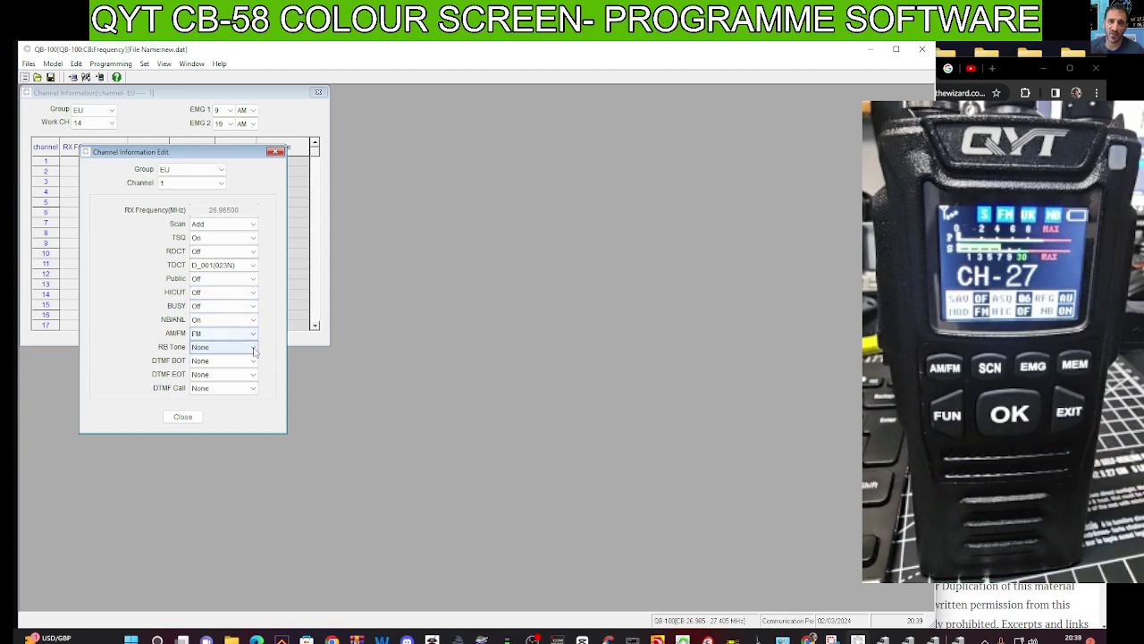
left_click(254, 350)
left_click(254, 351)
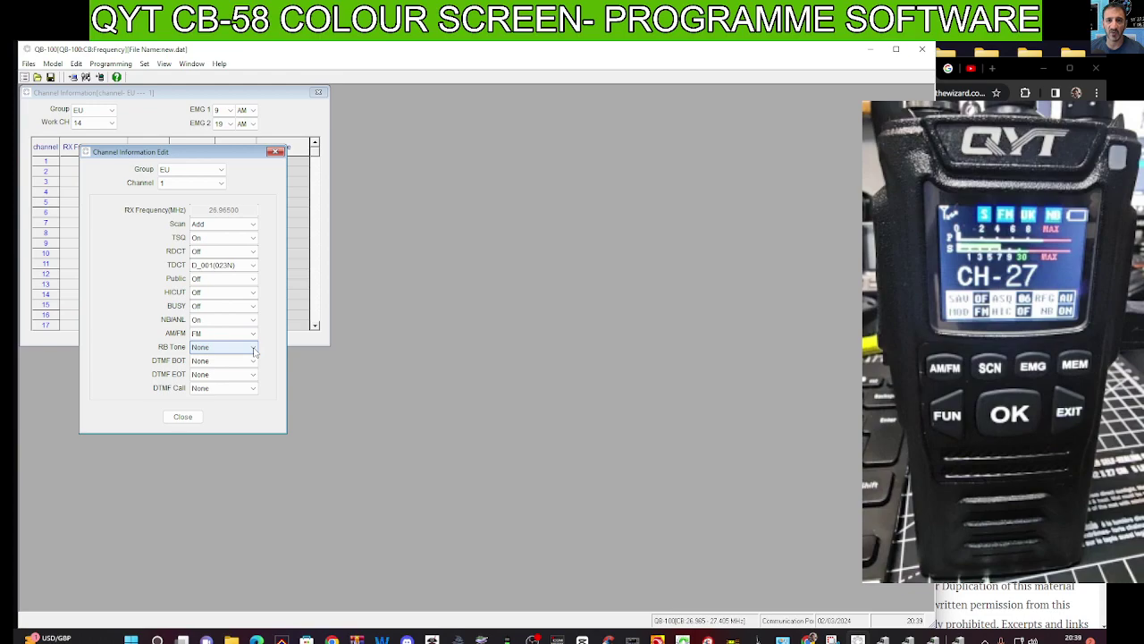
left_click(254, 362)
left_click(254, 362)
left_click(254, 362)
left_click(254, 376)
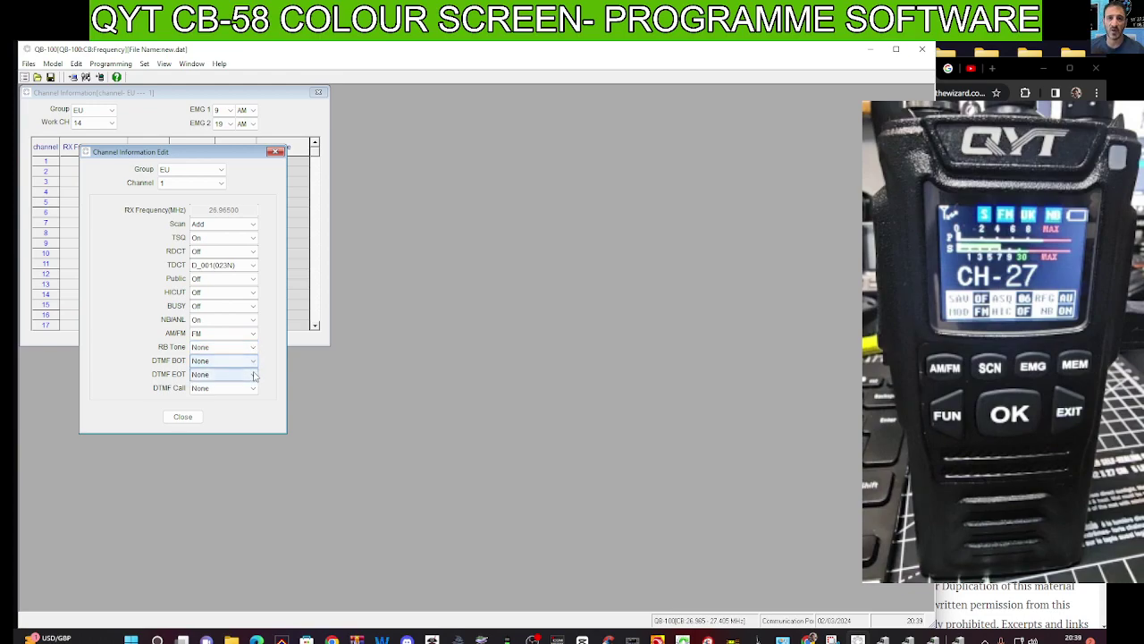
left_click(276, 151)
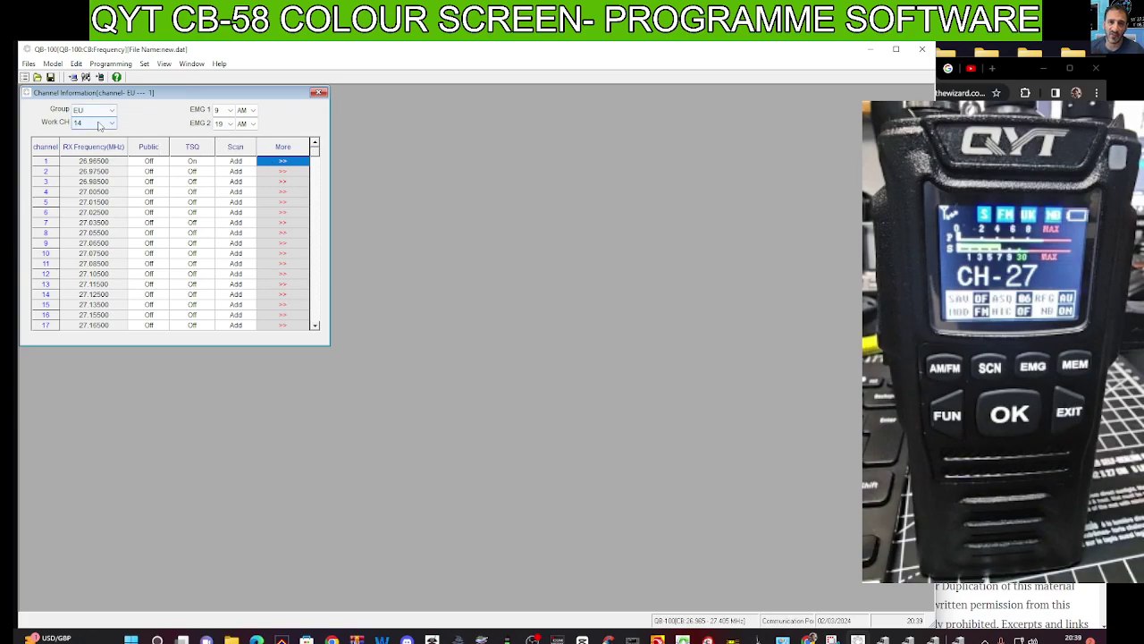
Set both the EMG 1 and EMG 2 modes to FM
left_click(251, 110)
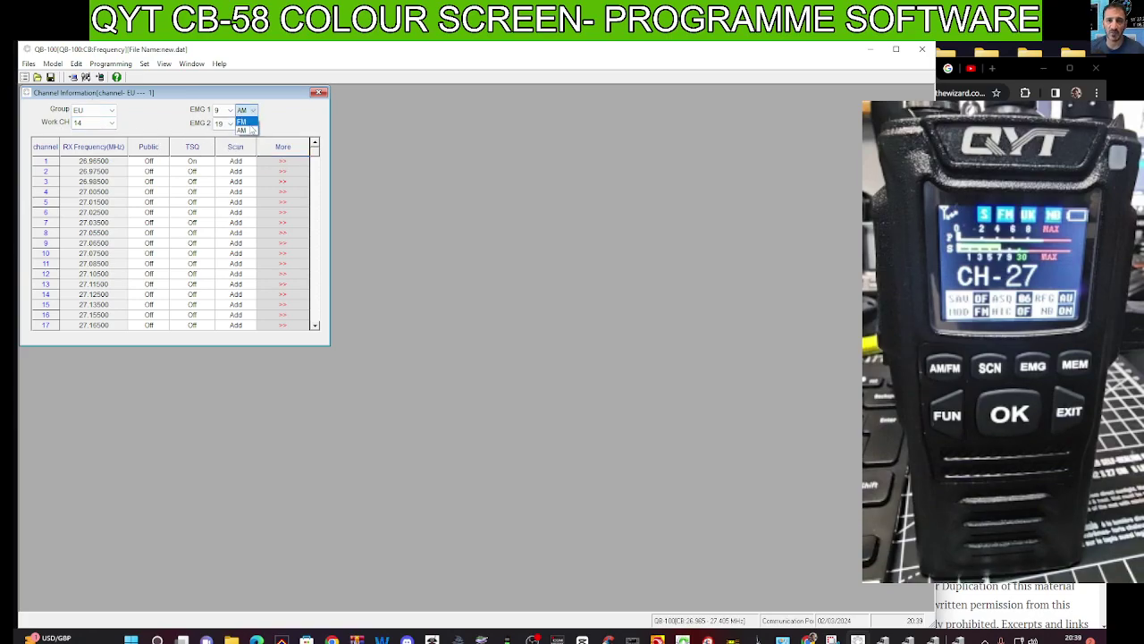
left_click(254, 125)
left_click(254, 125)
left_click(252, 138)
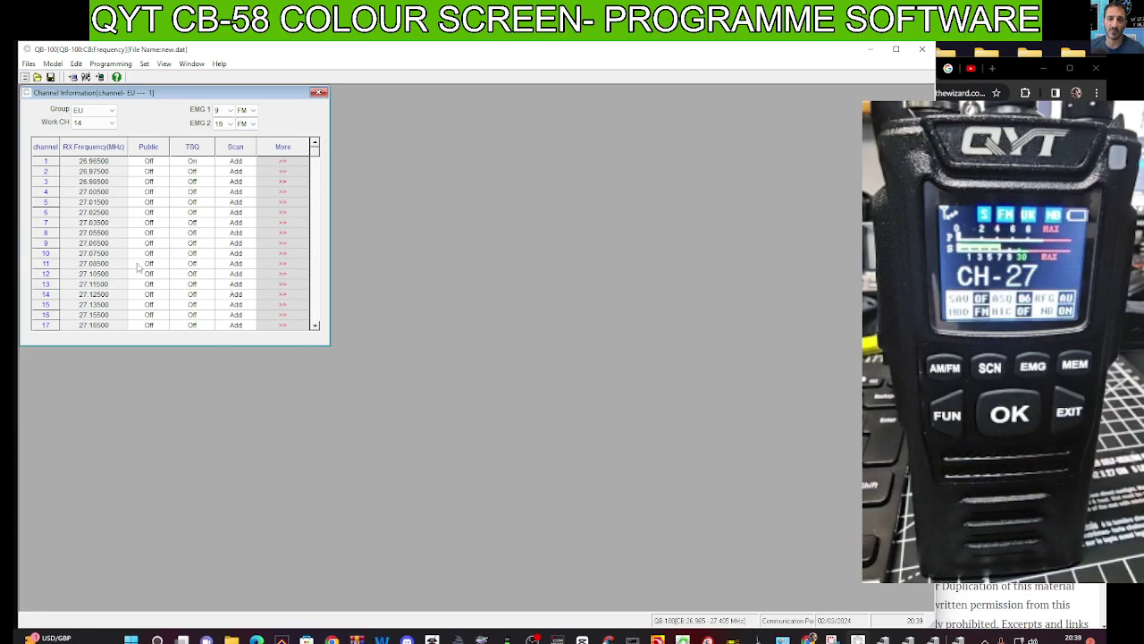
Review channel 13's details (27.11500 MHz, AM, NB/ANL On), close them, and reposition the channel table
left_click(277, 284)
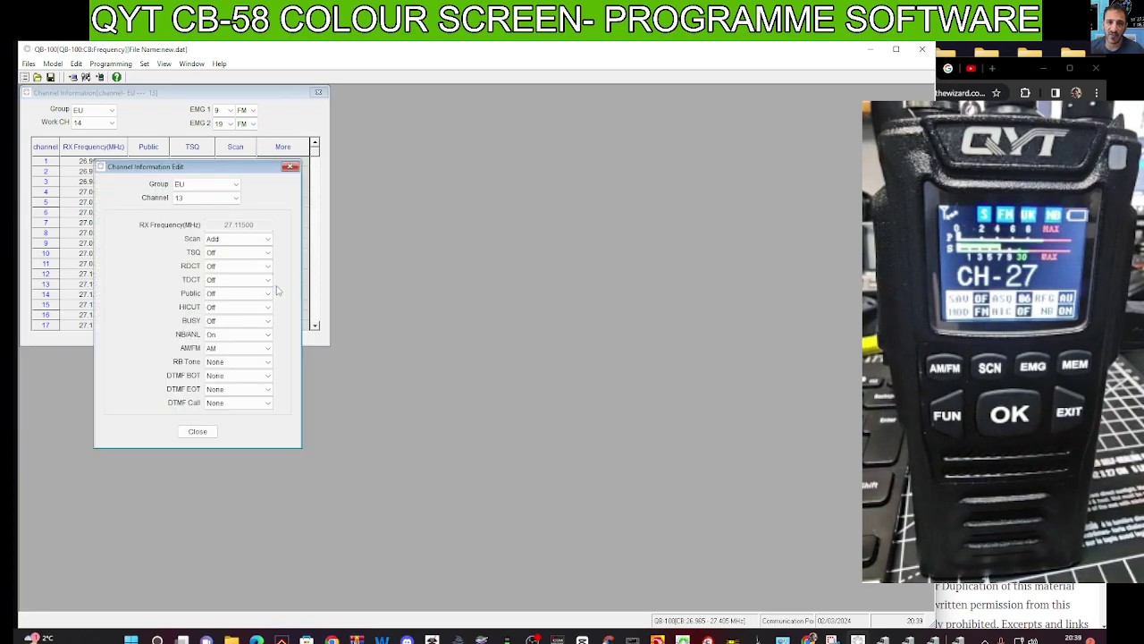
left_click_drag(253, 161, 322, 183)
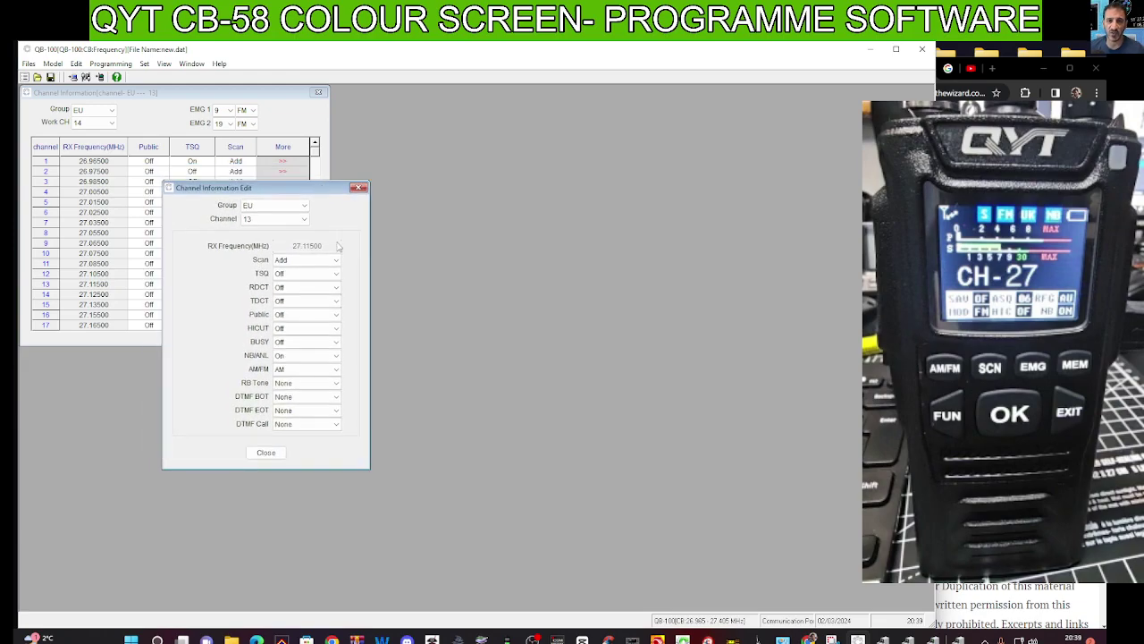
left_click(306, 219)
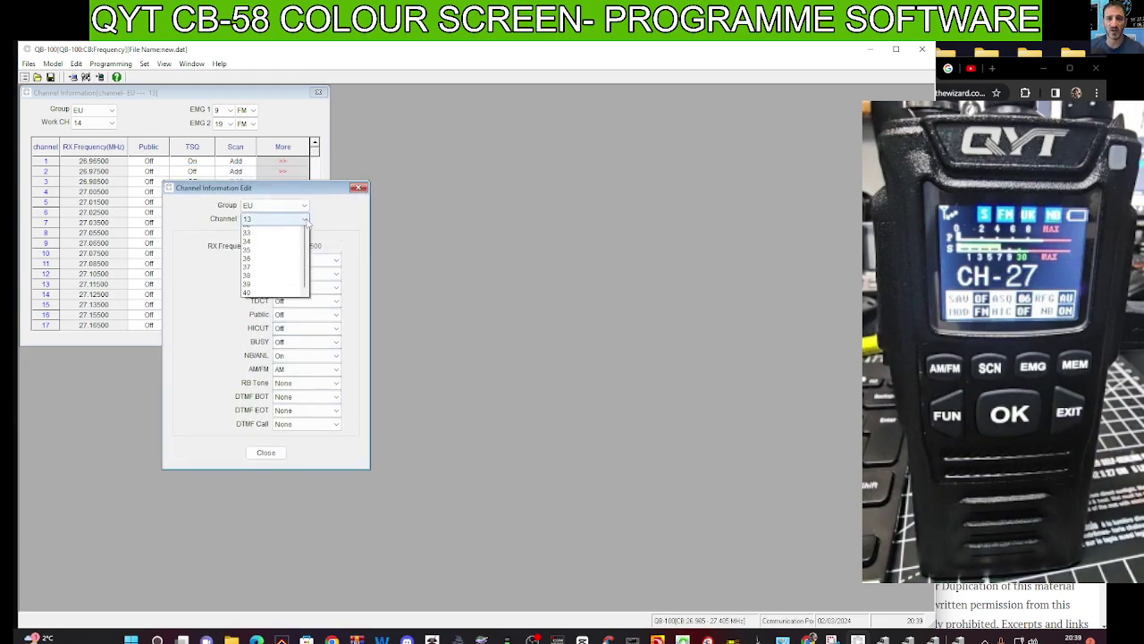
left_click(305, 219)
left_click(359, 187)
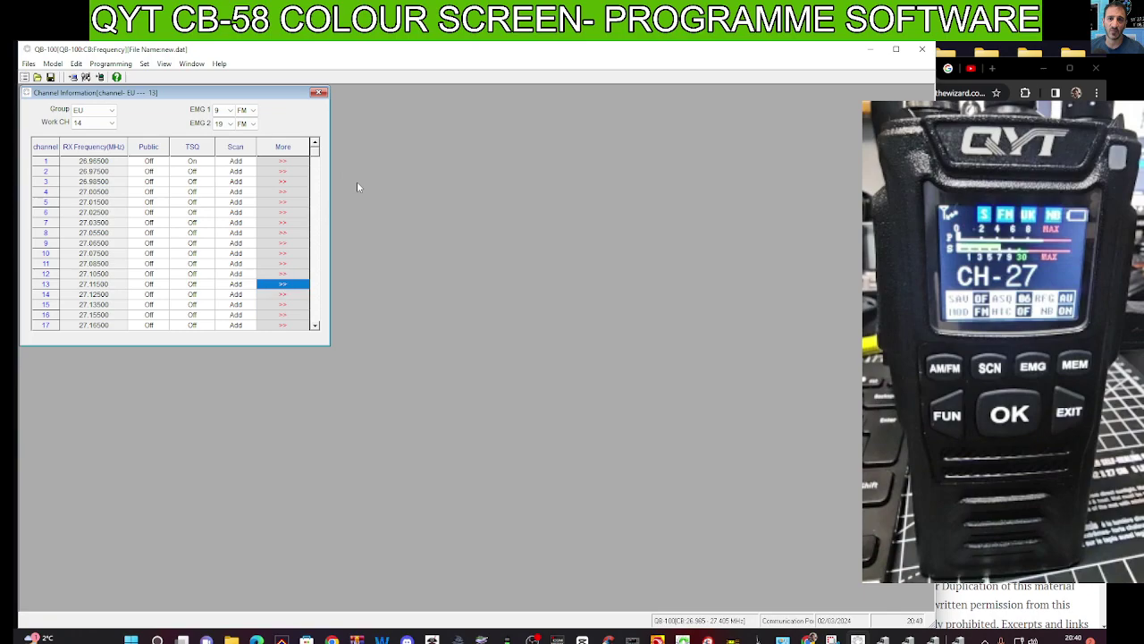
left_click_drag(164, 93, 204, 148)
left_click(29, 65)
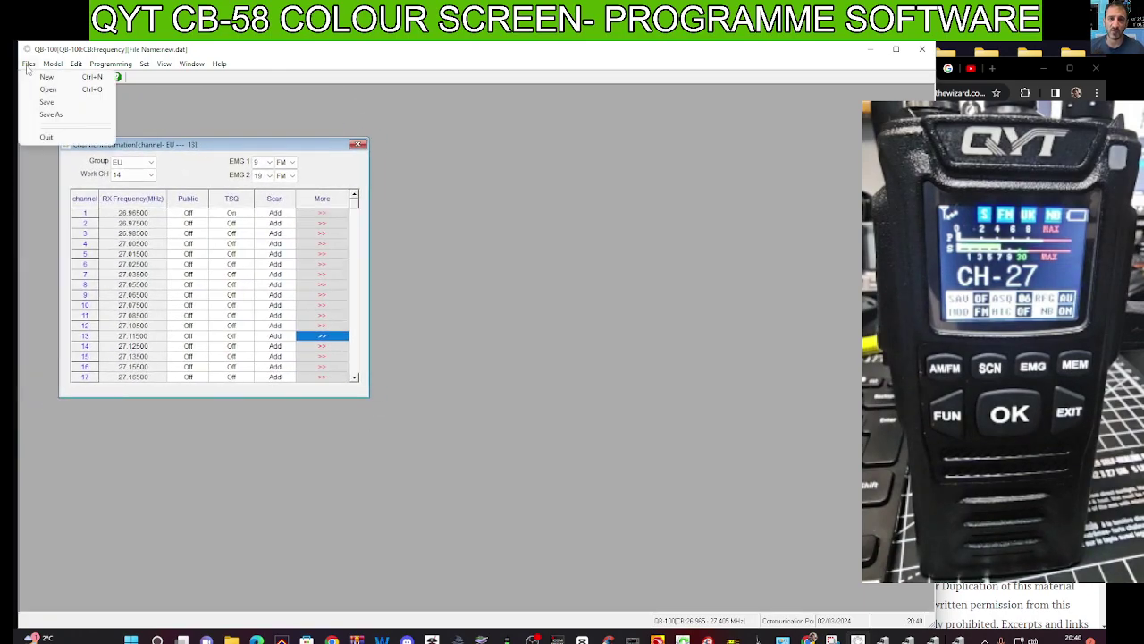
Start Save As and browse to the CB58 folder on the Desktop
left_click(54, 115)
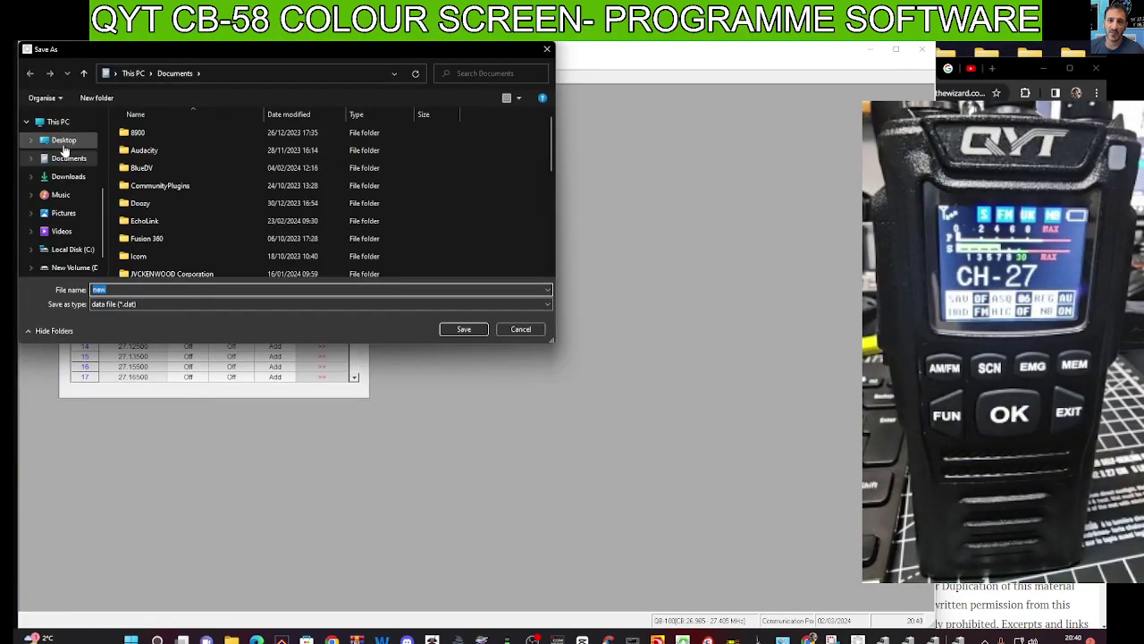
scroll(104, 234, "up", 3)
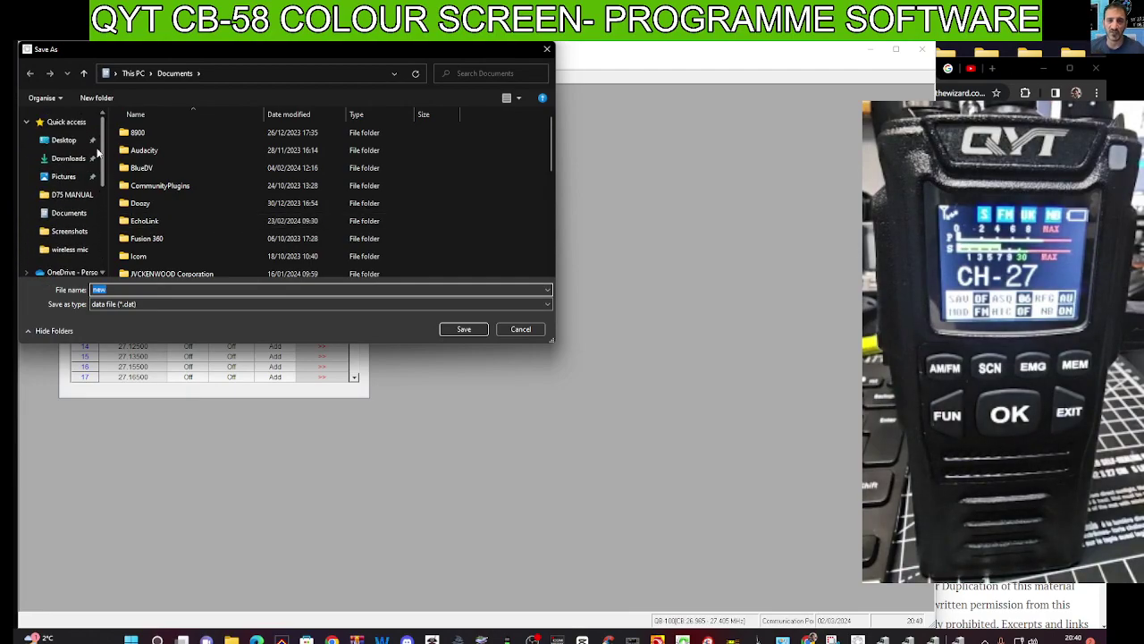
left_click(69, 159)
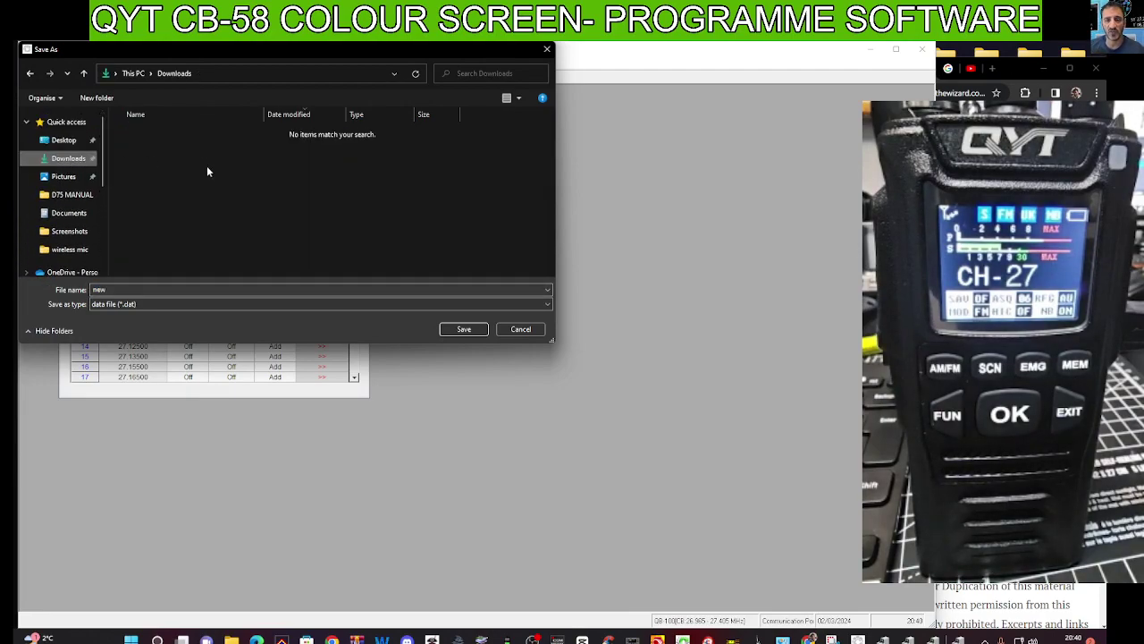
left_click(63, 140)
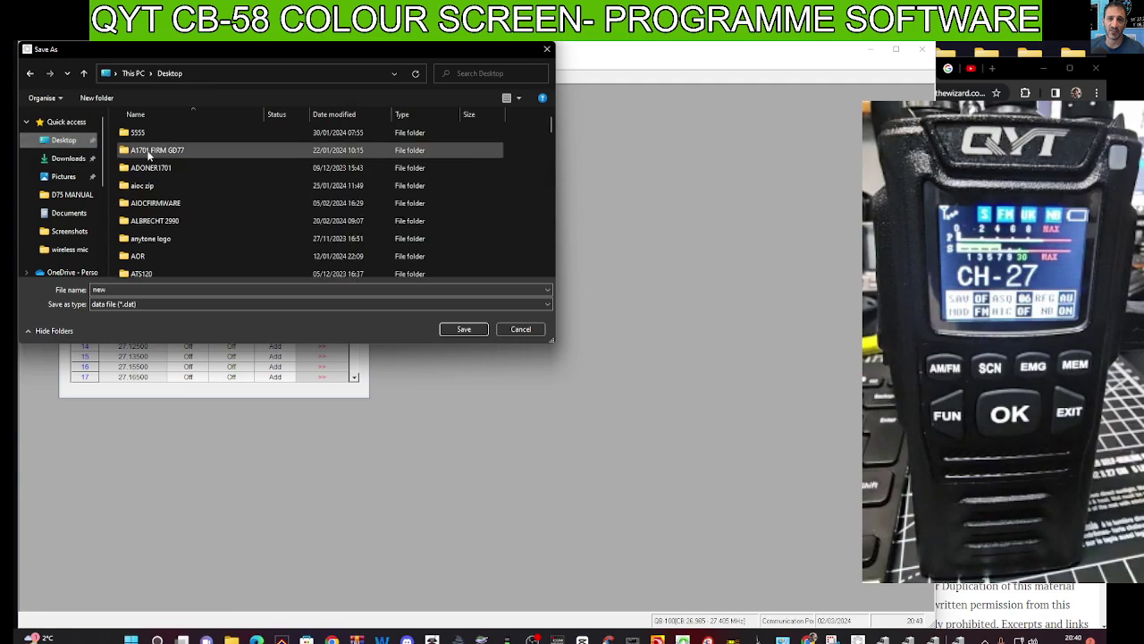
scroll(238, 173, "down", 6)
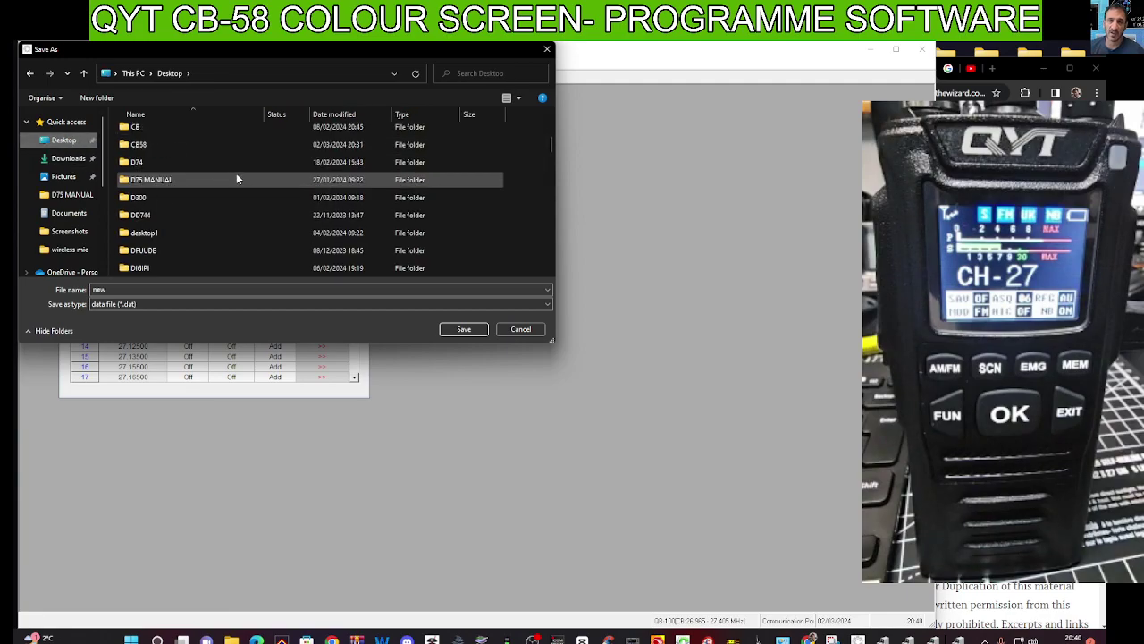
scroll(236, 178, "down", 2)
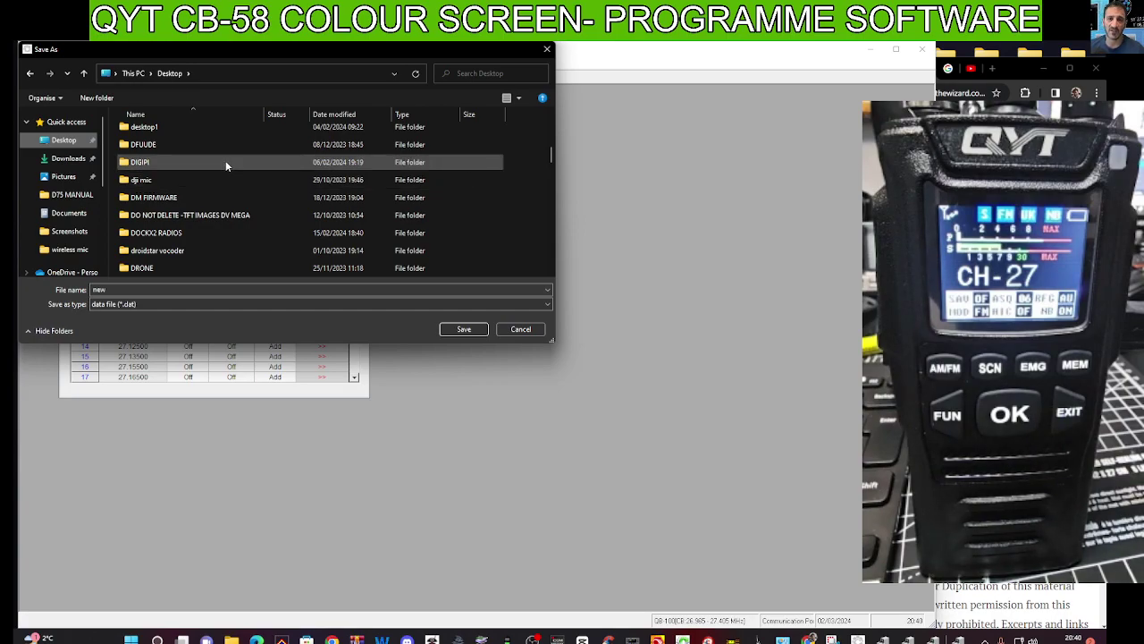
scroll(225, 164, "up", 1)
scroll(226, 160, "up", 3)
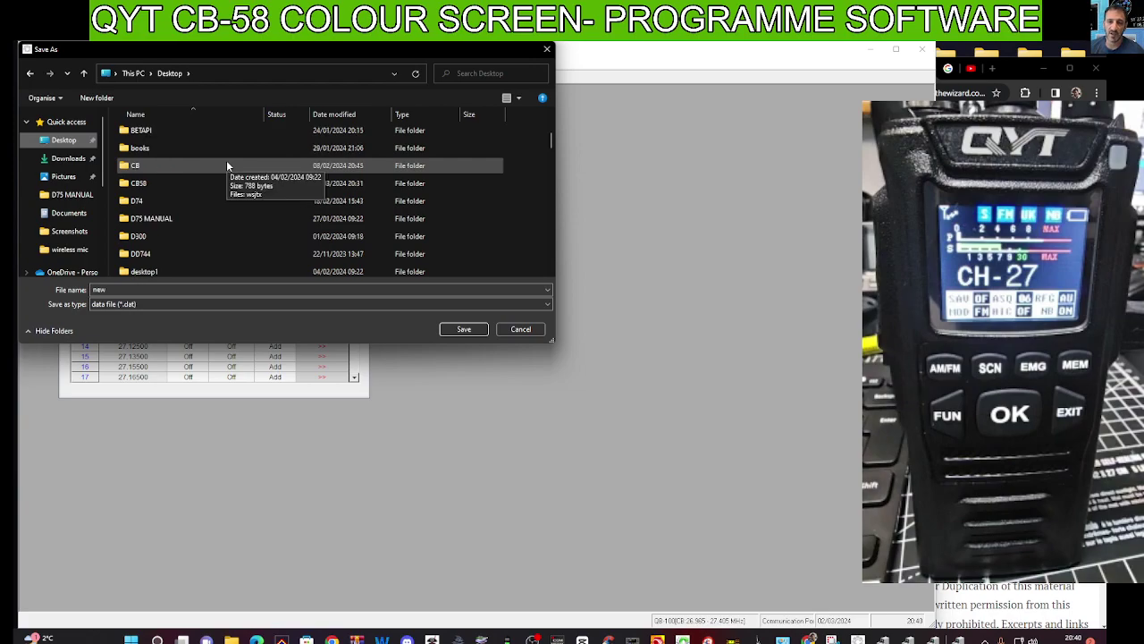
left_click(174, 236)
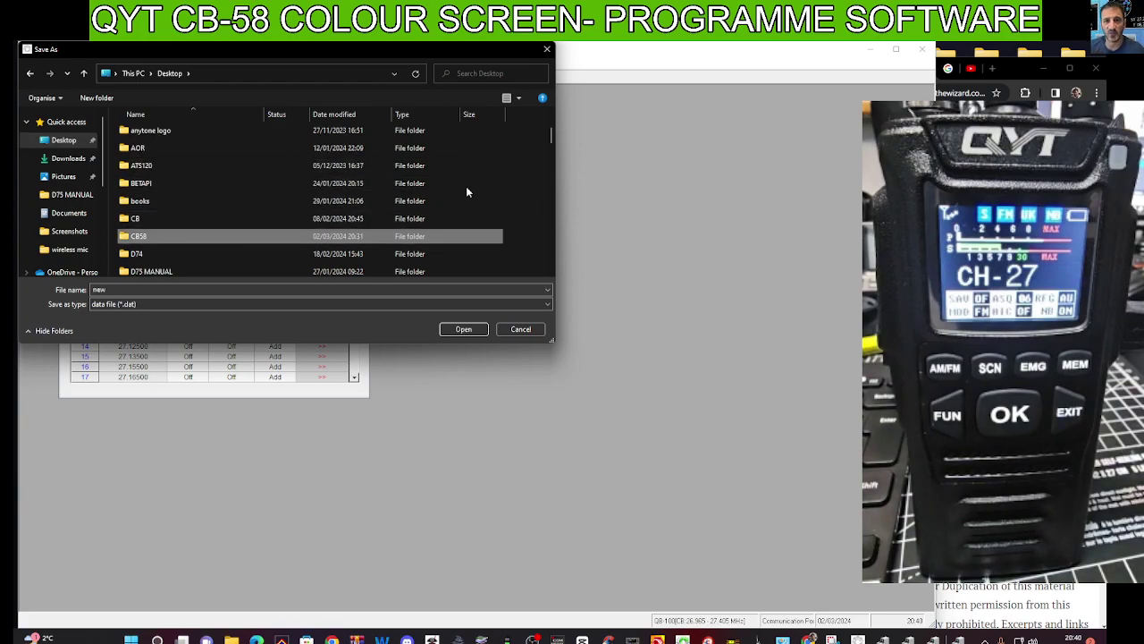
Name the file ORIGIONAL and save it inside the CB58 folder
left_click(578, 204)
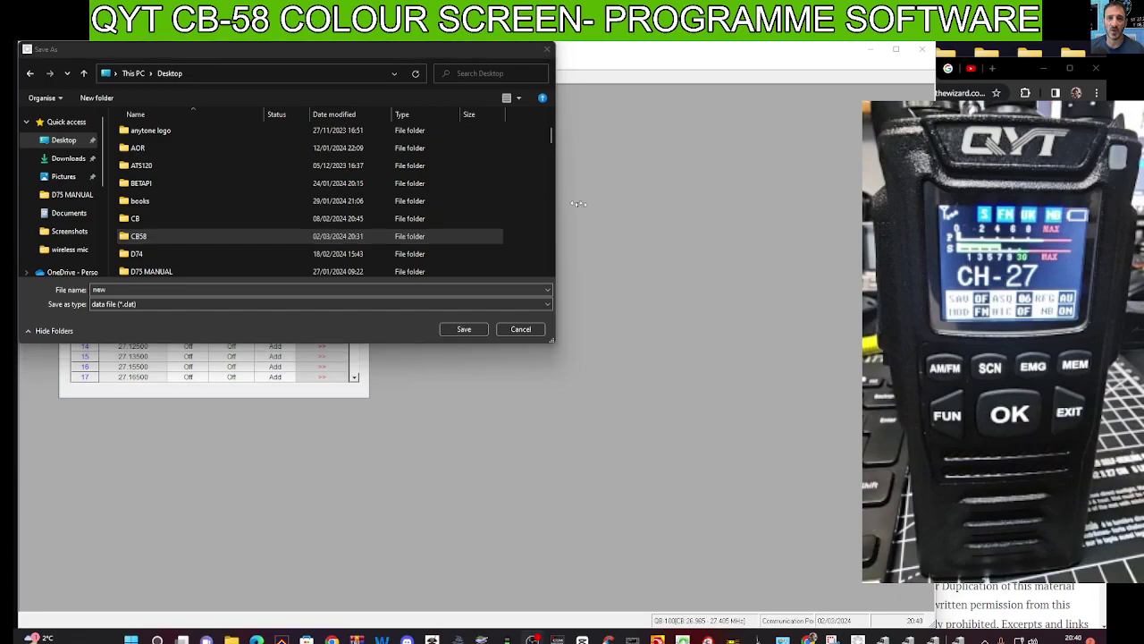
left_click(464, 329)
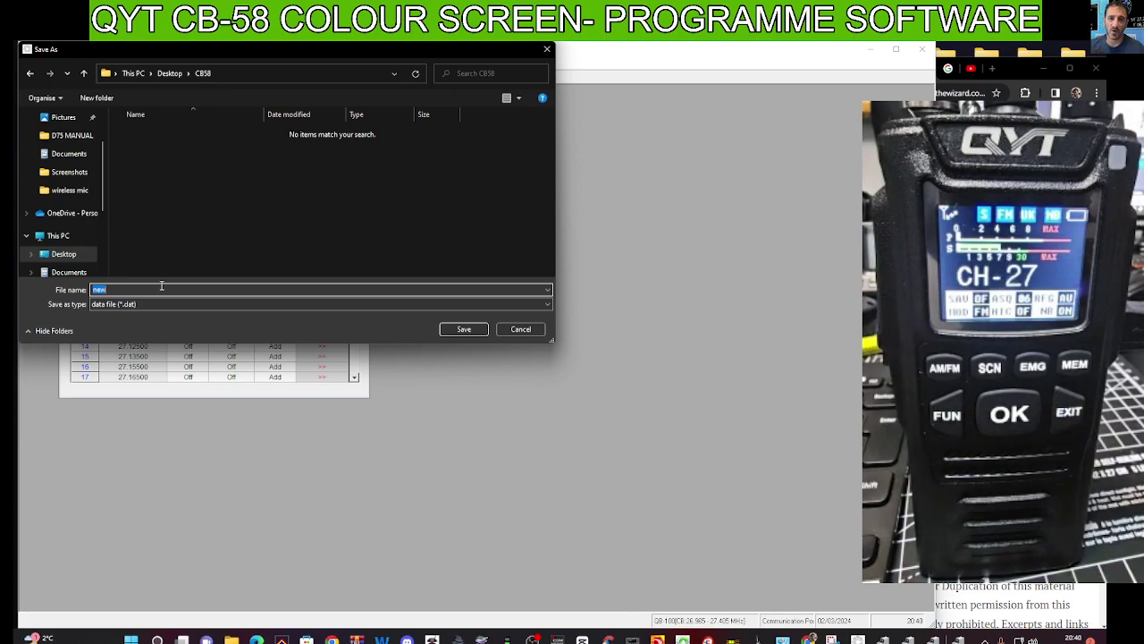
type("Q")
type("RIG")
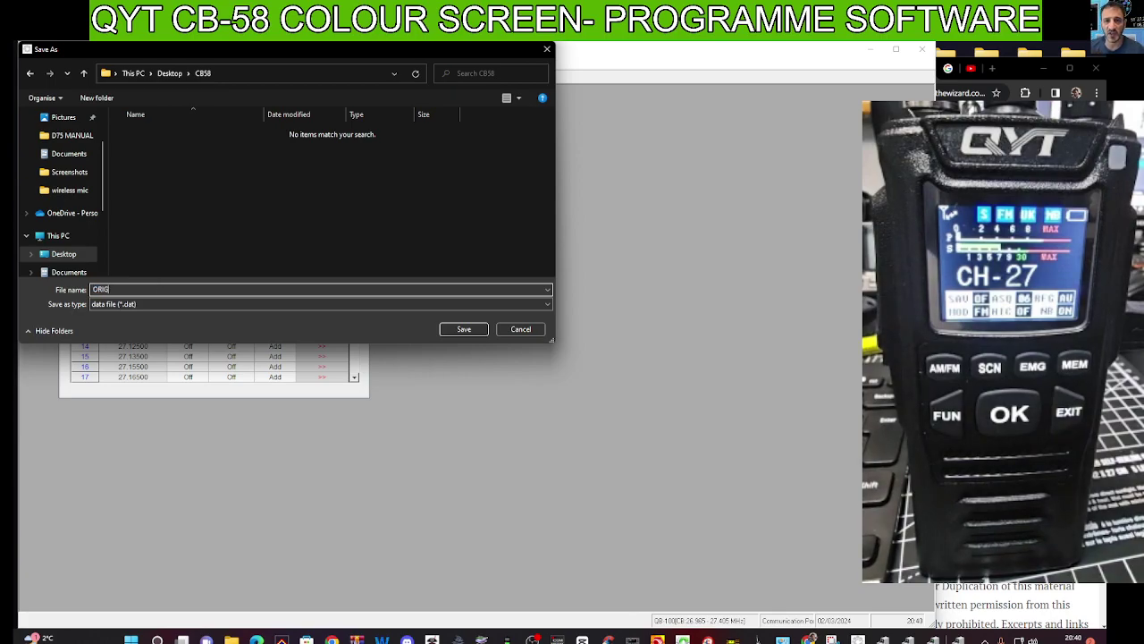
type("IN")
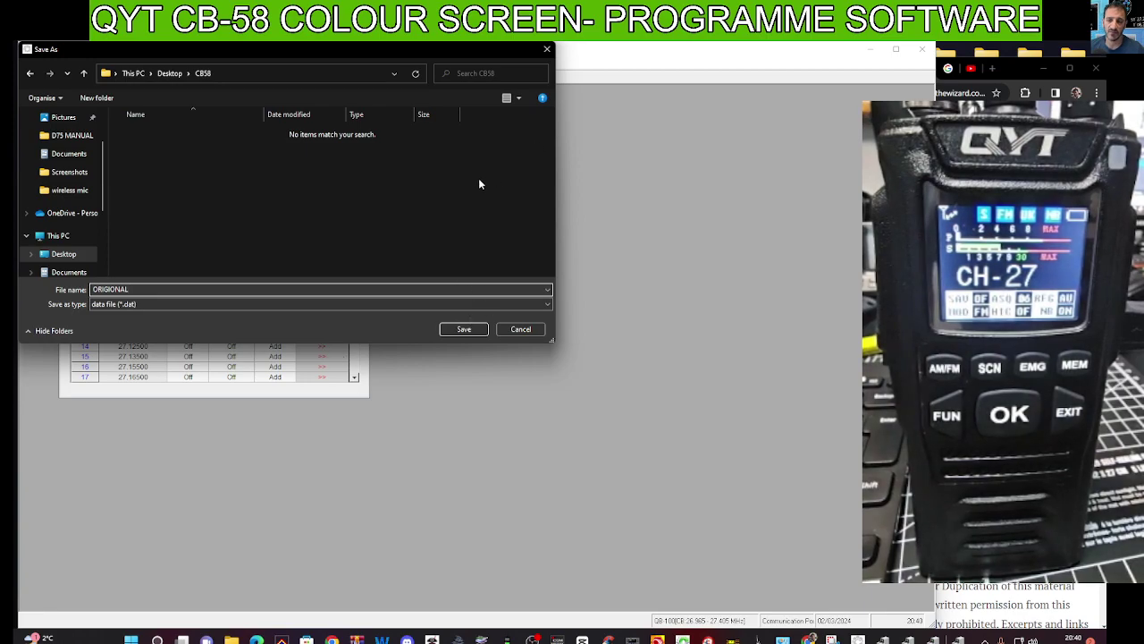
left_click(460, 328)
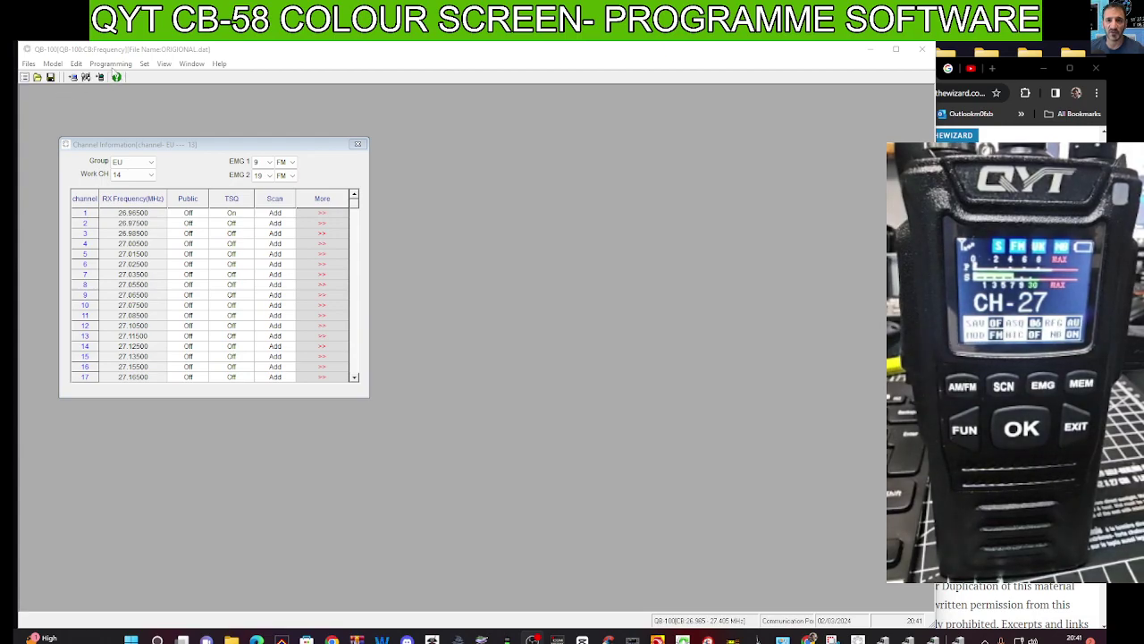
left_click(110, 63)
mouse_move(145, 64)
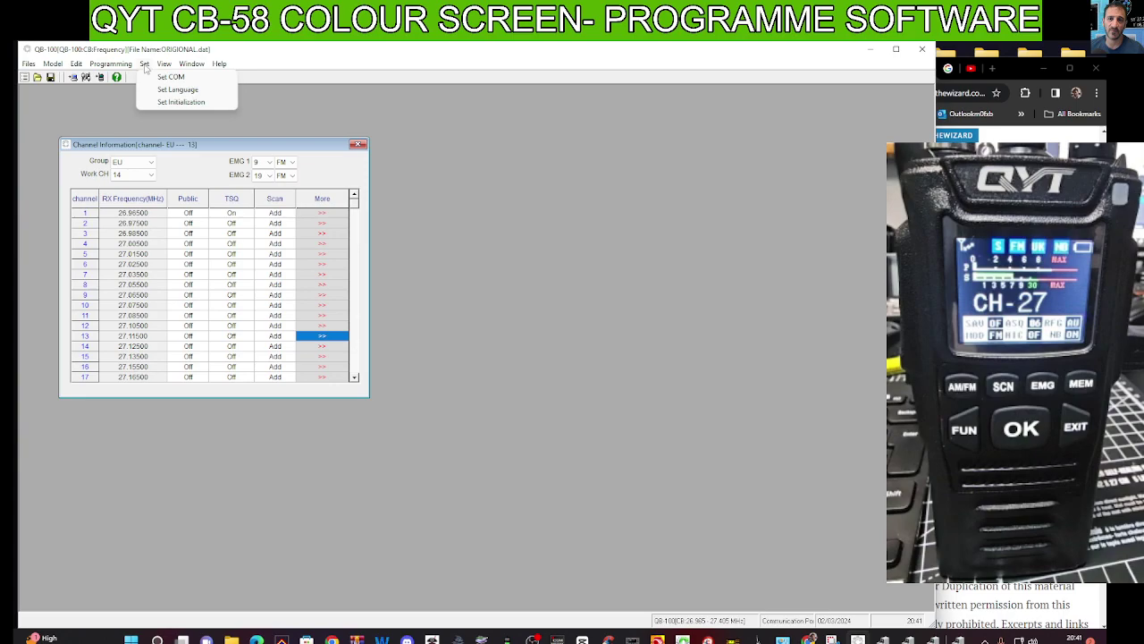
left_click(153, 89)
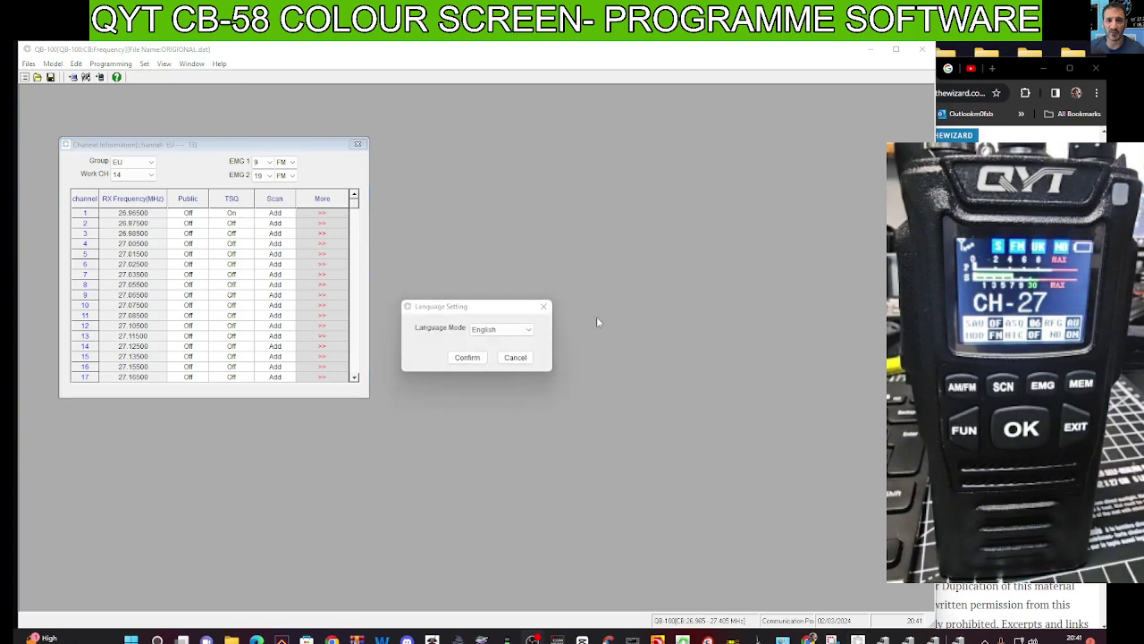
left_click(529, 330)
left_click(497, 343)
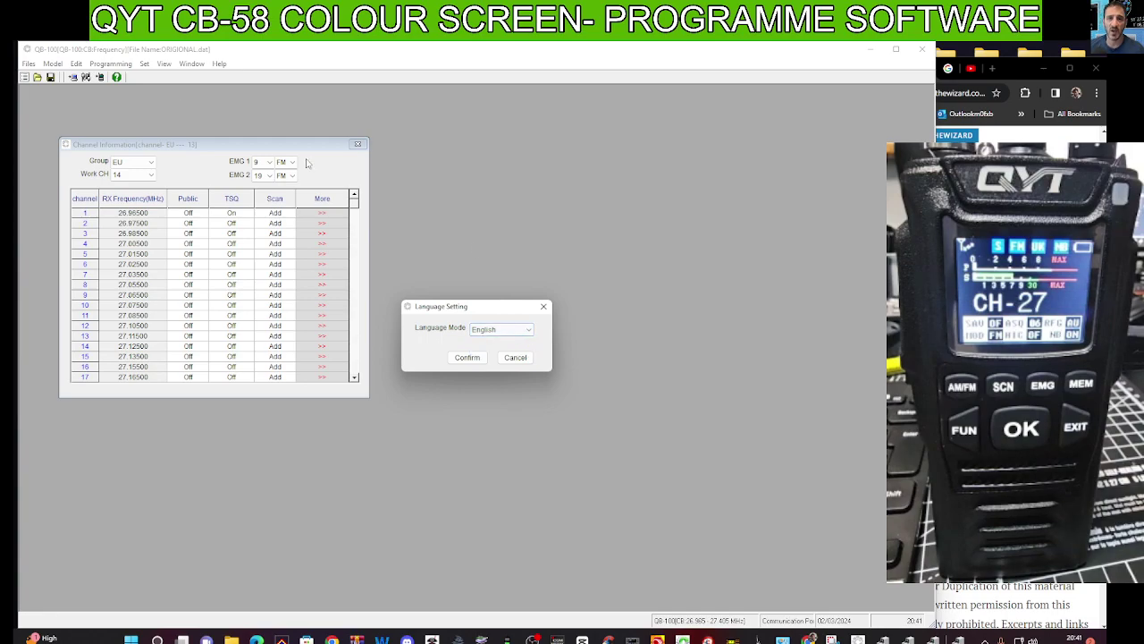
left_click(467, 356)
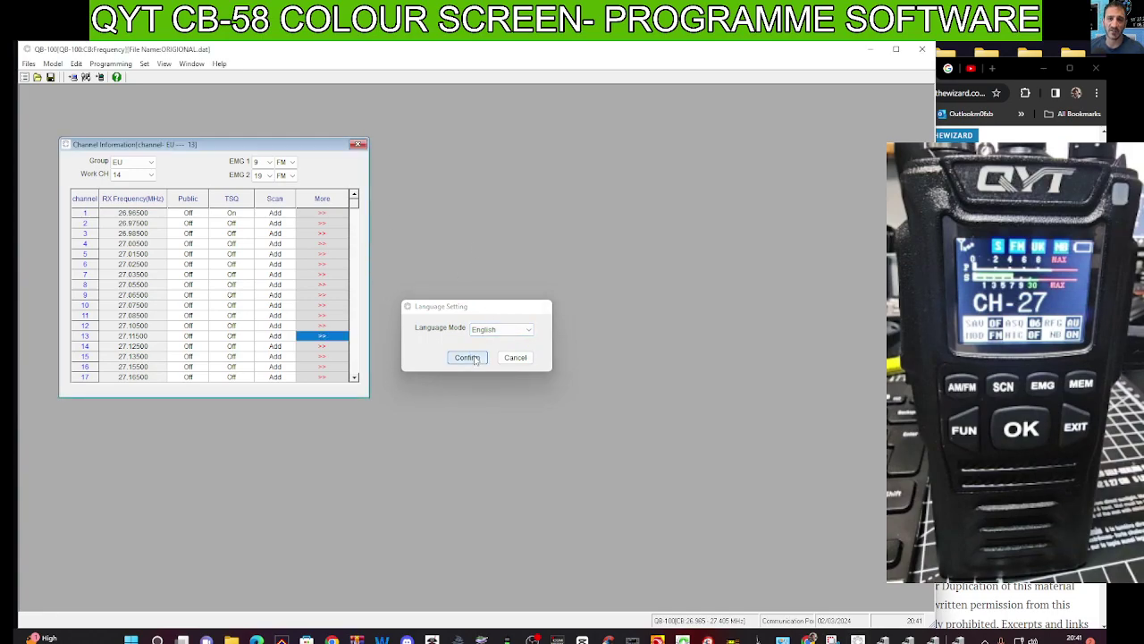
left_click(145, 64)
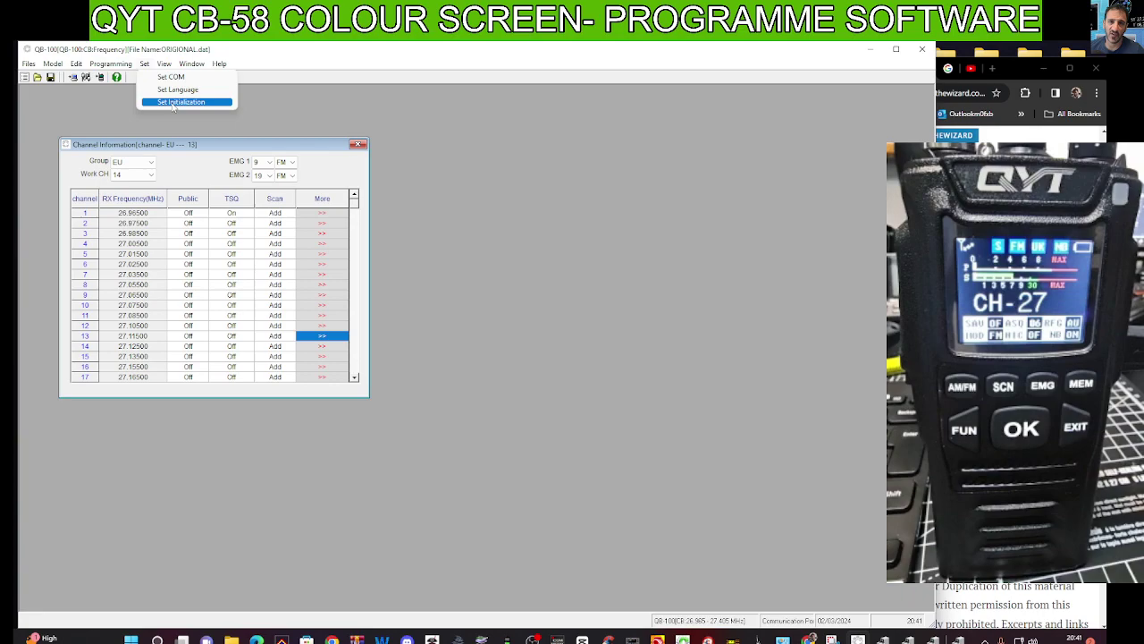
left_click(175, 103)
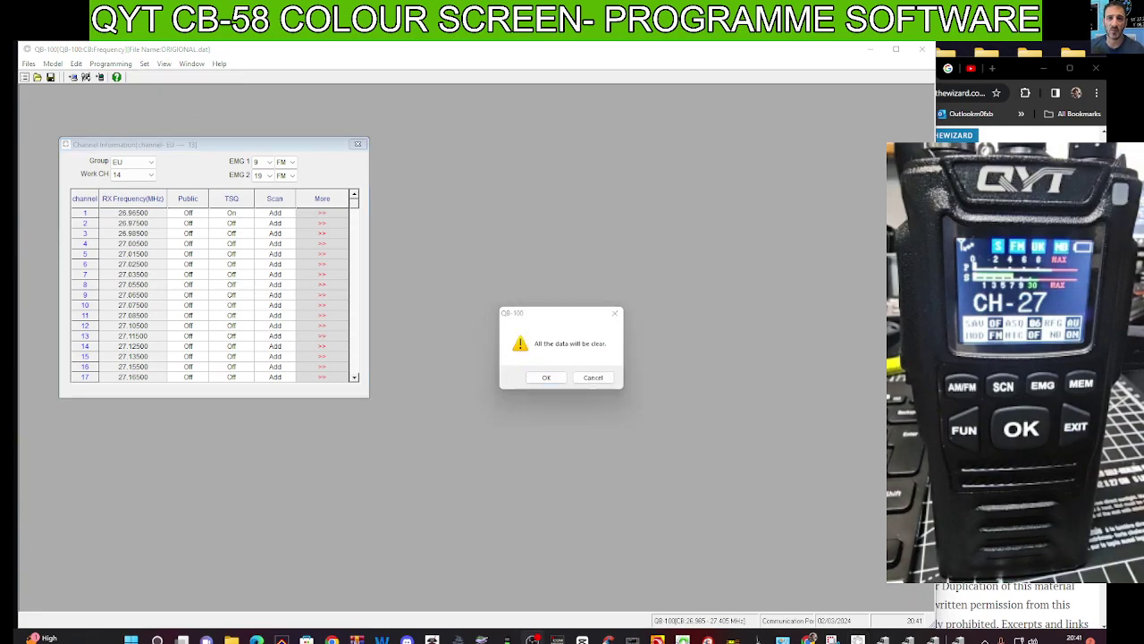
left_click(547, 377)
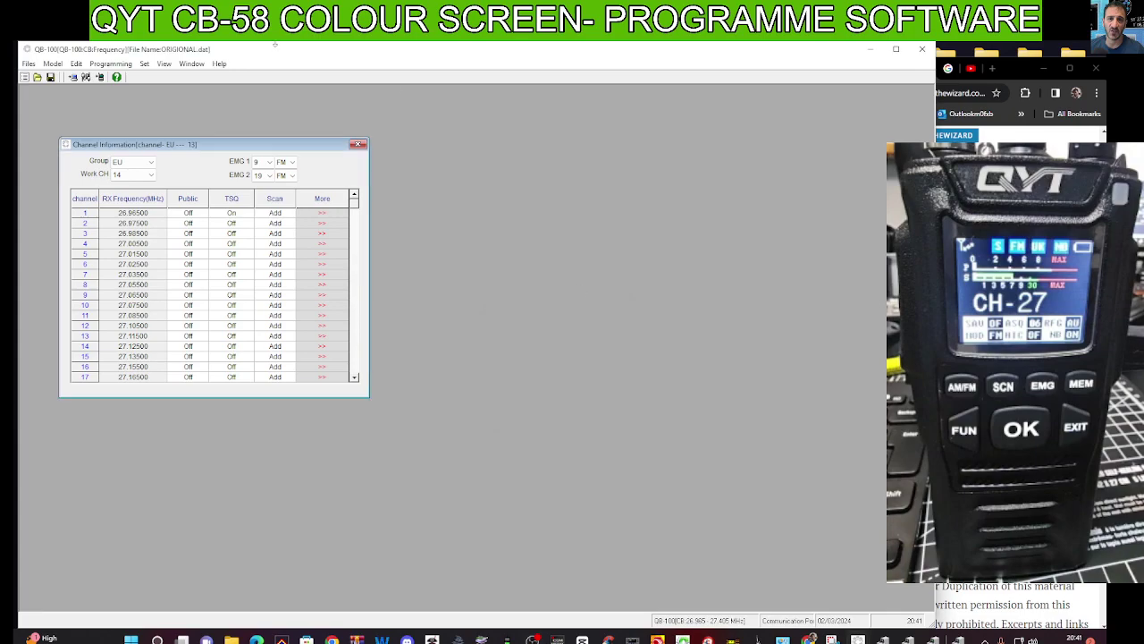
left_click(163, 63)
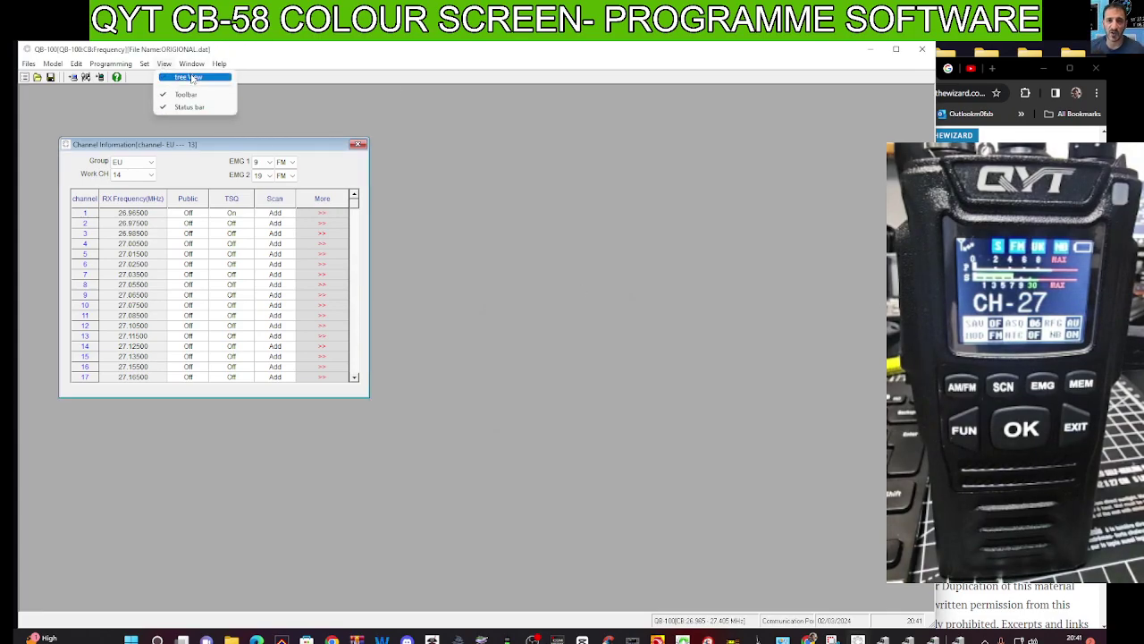
mouse_move(190, 64)
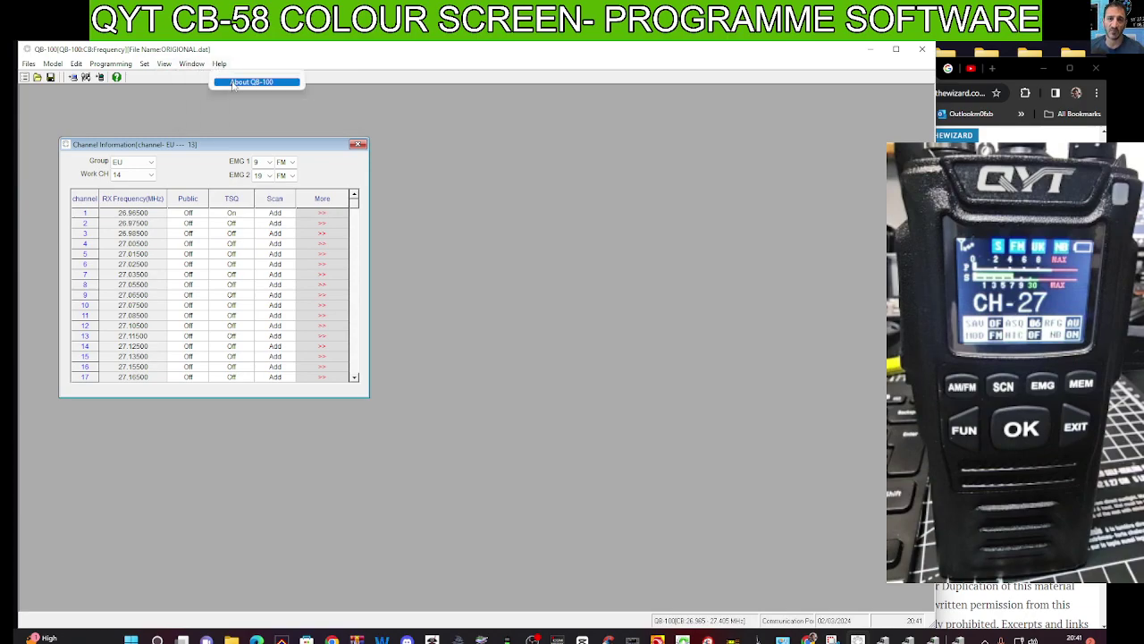
left_click(251, 81)
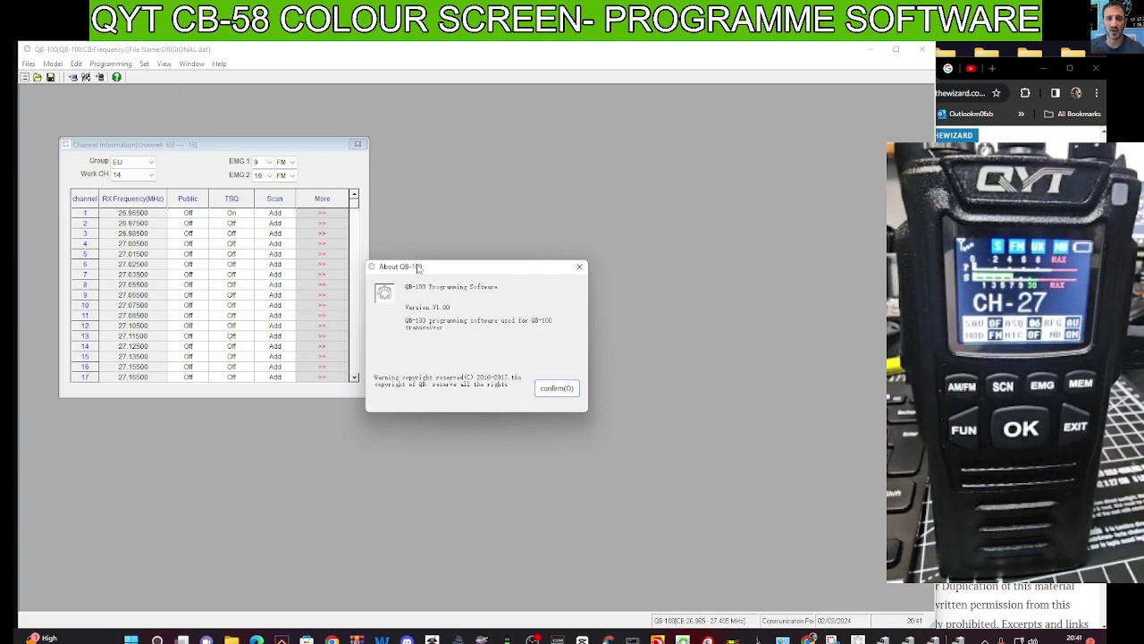
left_click(579, 265)
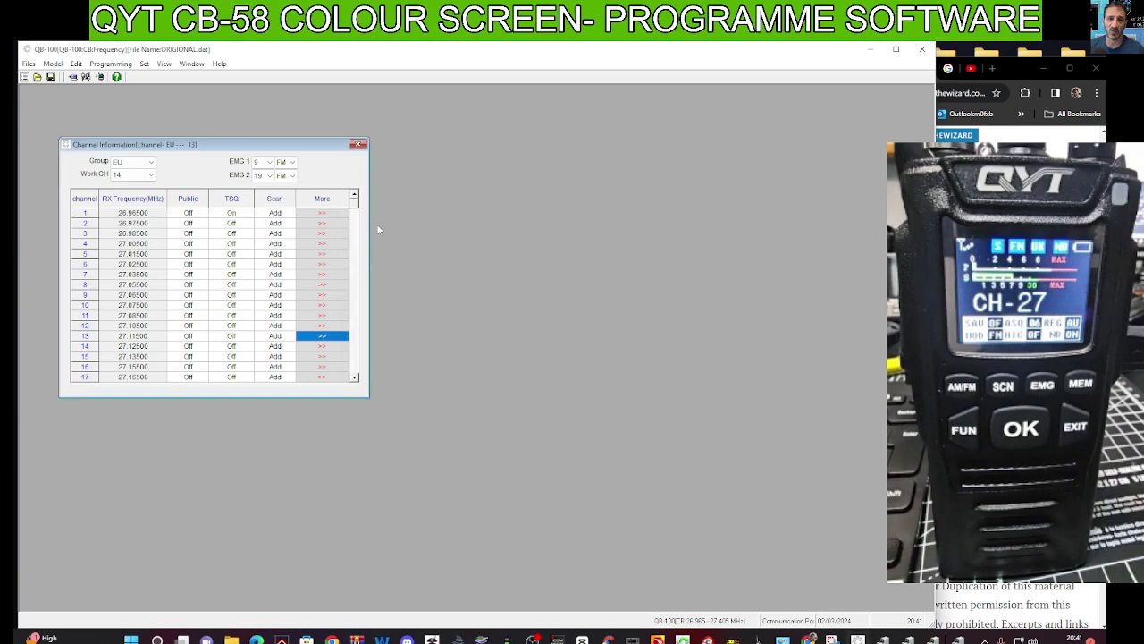
Change the radio mode to HAM in Model Information and accept clearing the frequency data
left_click(28, 63)
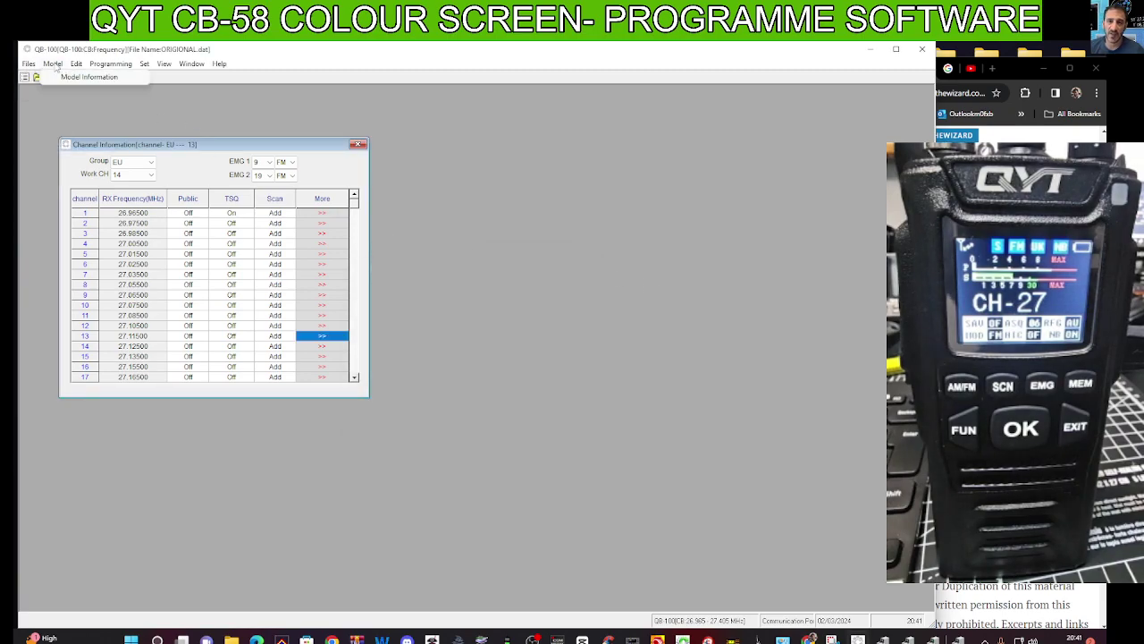
left_click(80, 77)
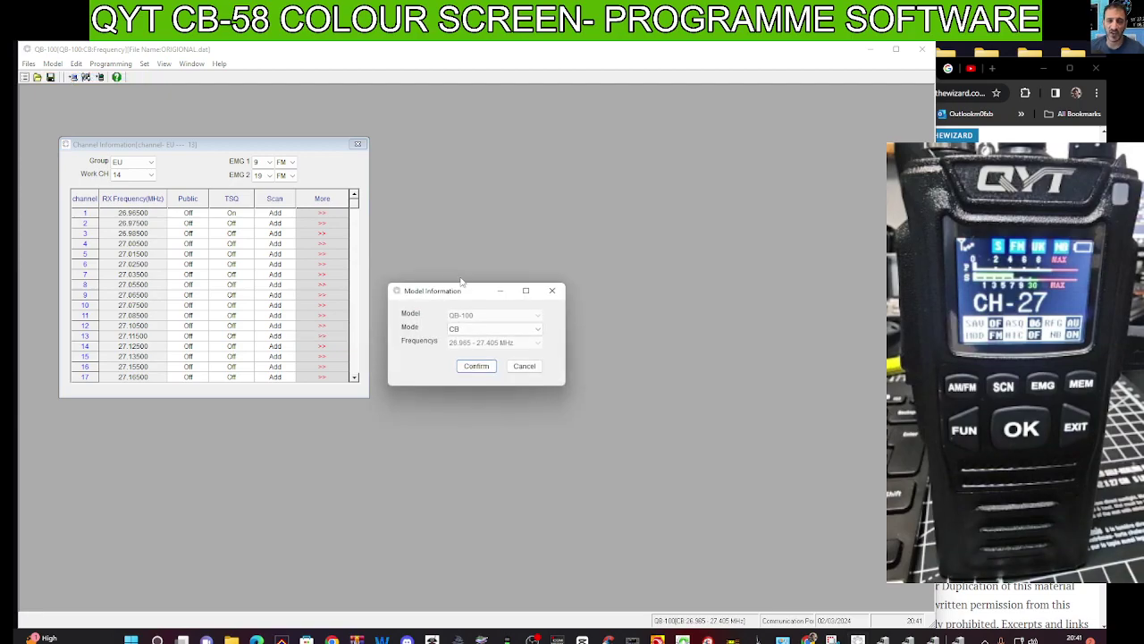
left_click(539, 332)
left_click(507, 348)
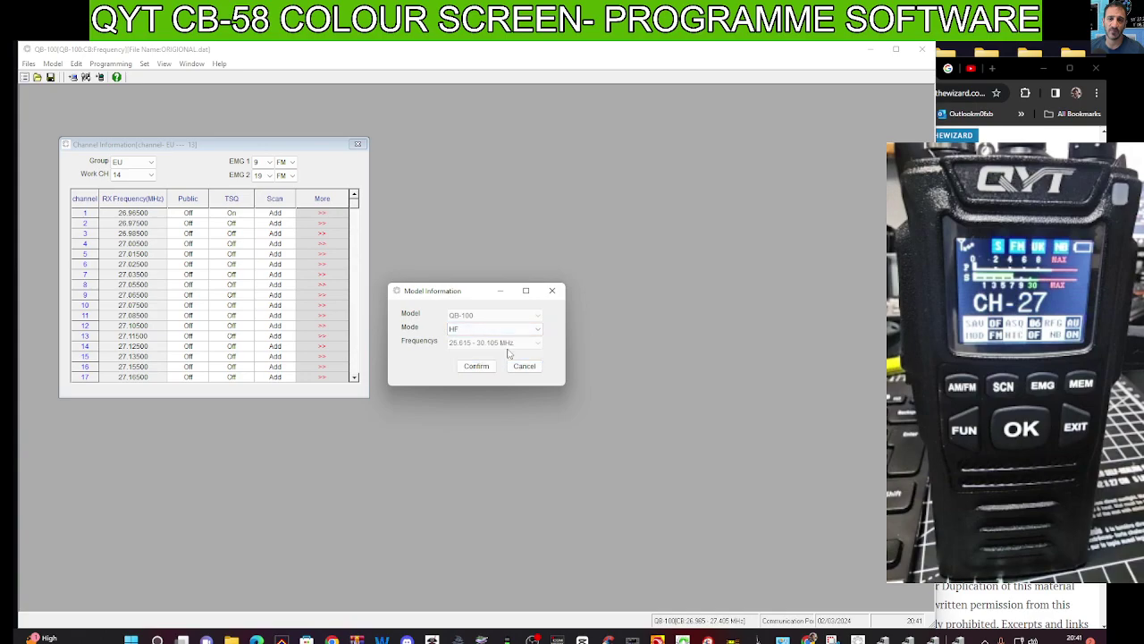
left_click(540, 332)
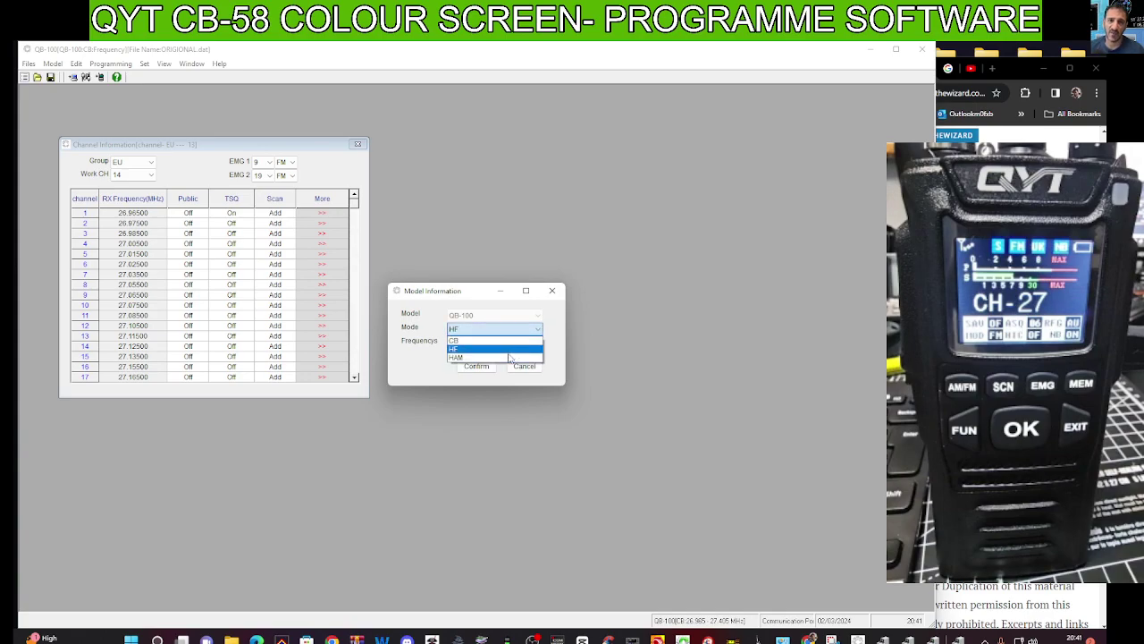
left_click(509, 356)
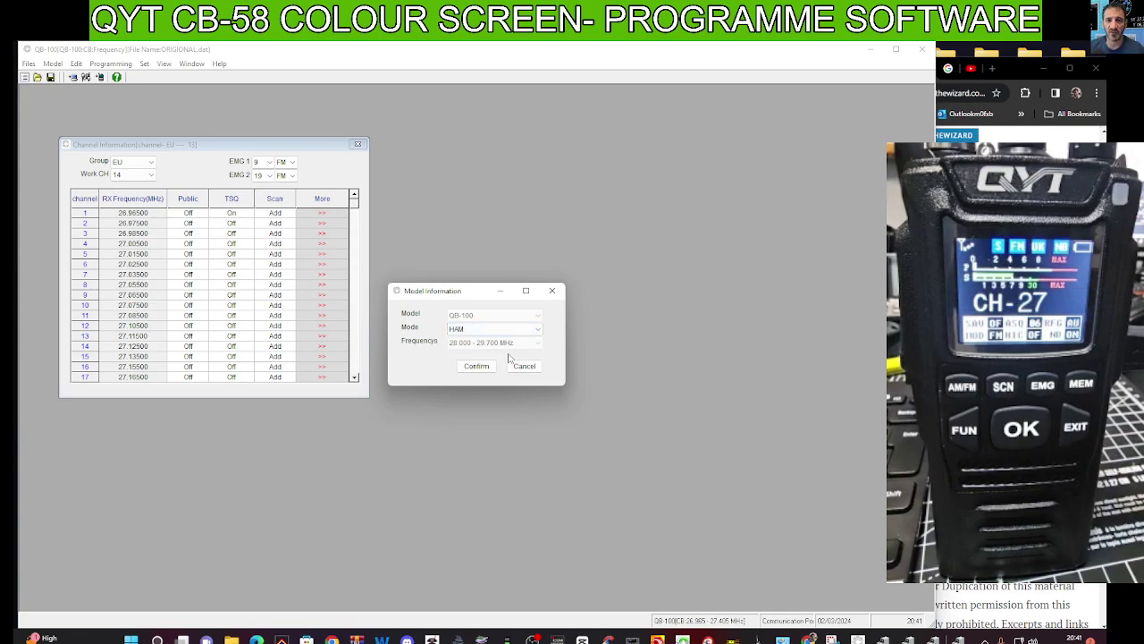
left_click(483, 368)
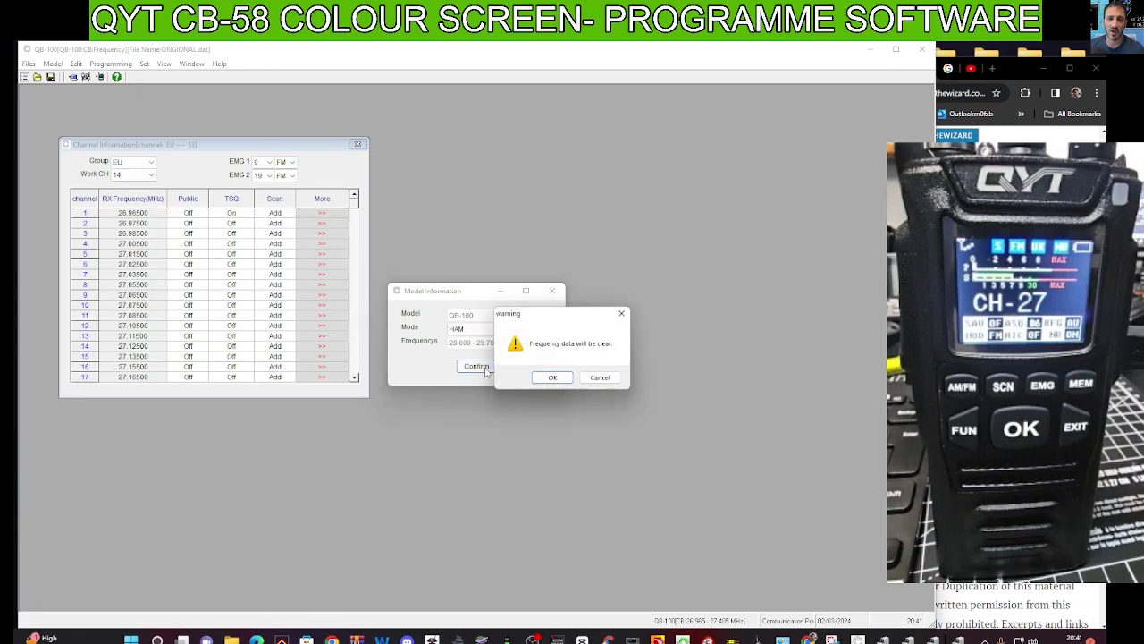
left_click(554, 378)
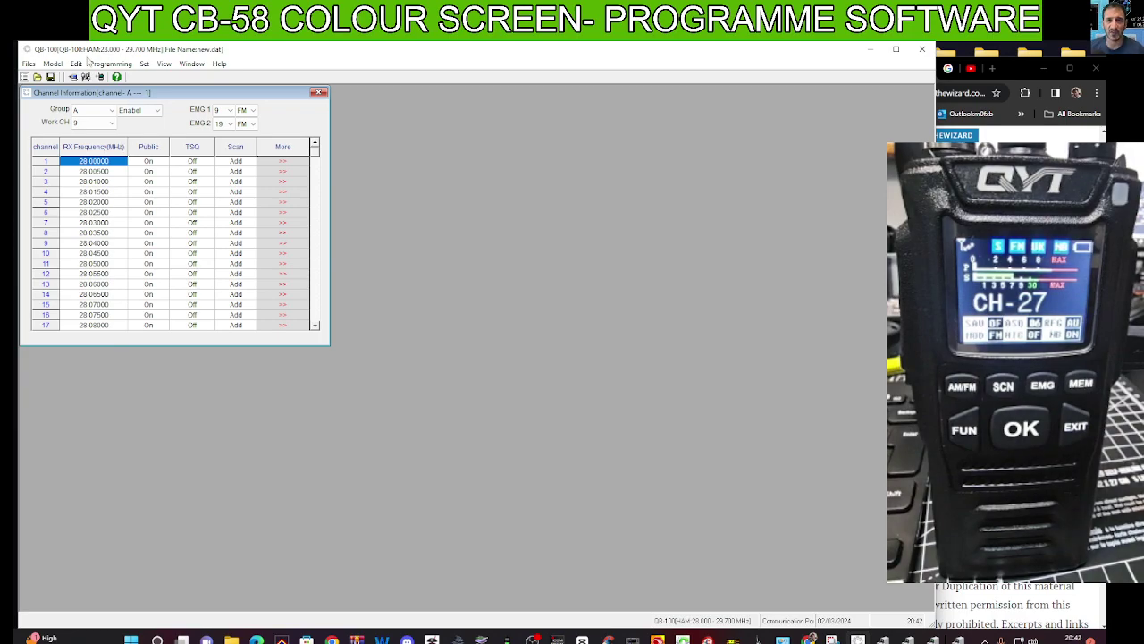
Write the HAM data to the transceiver and dismiss the 'Frequencys is different' warning
left_click(109, 65)
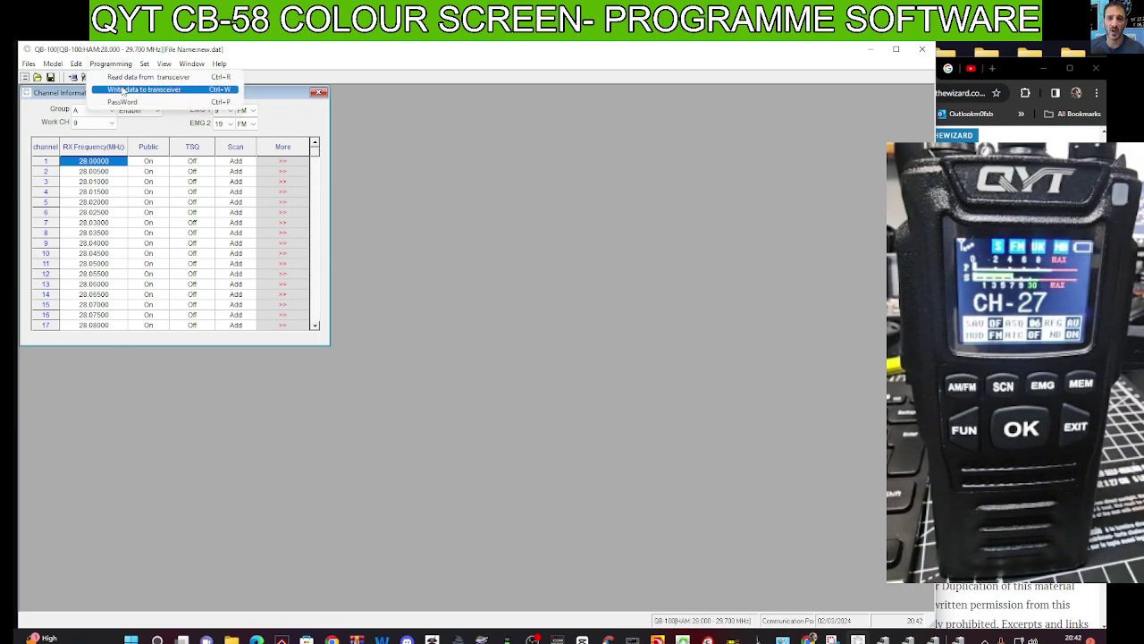
left_click(123, 90)
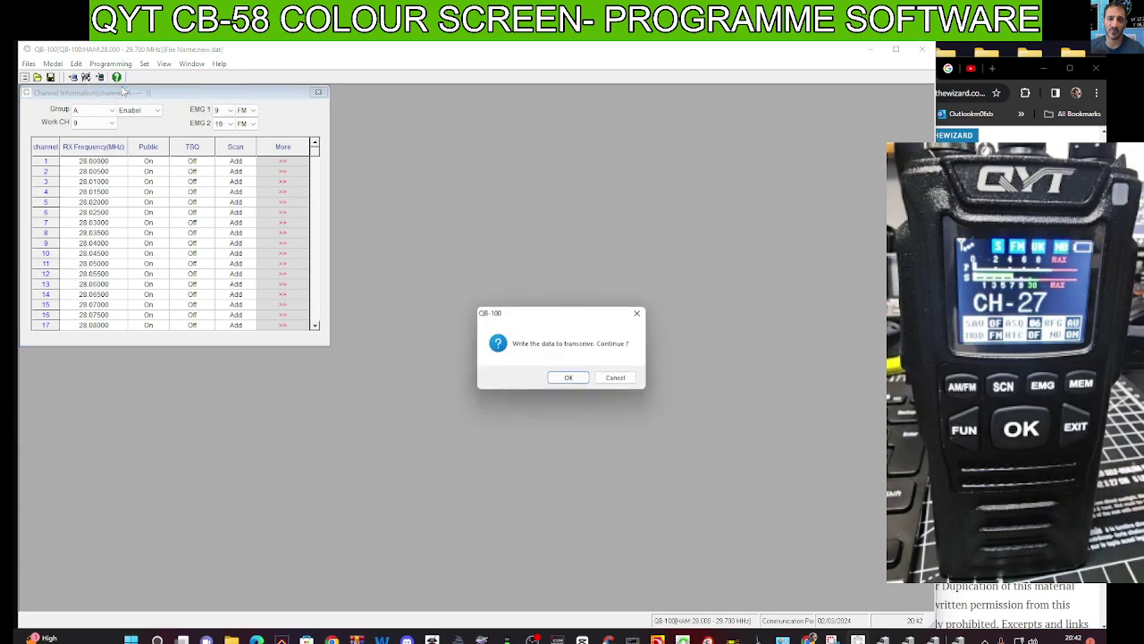
left_click(568, 377)
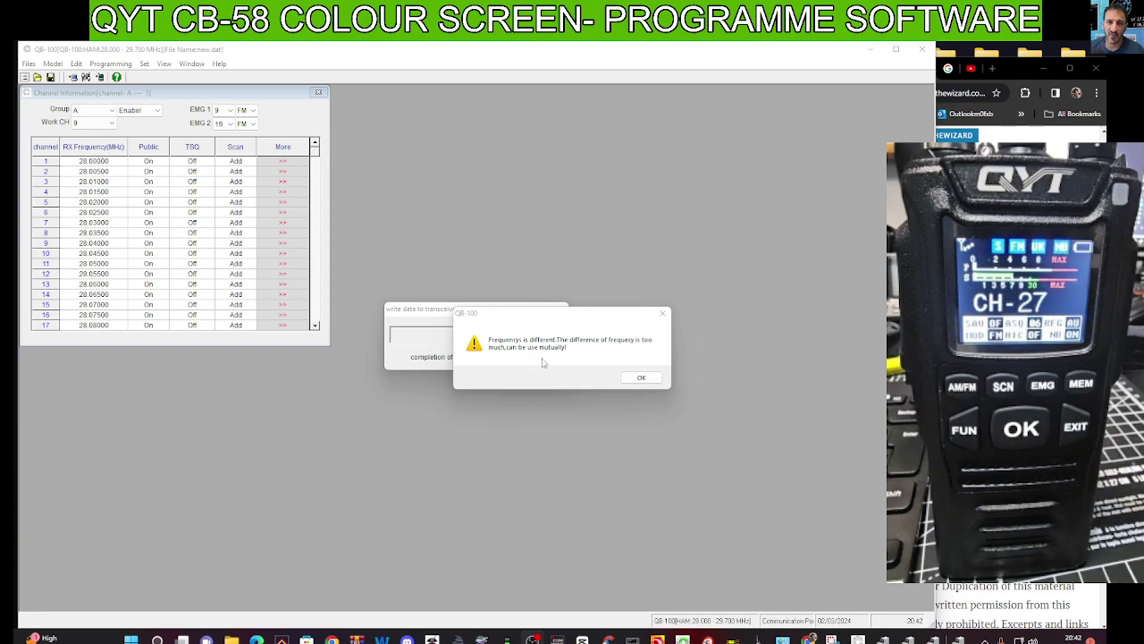
left_click(648, 379)
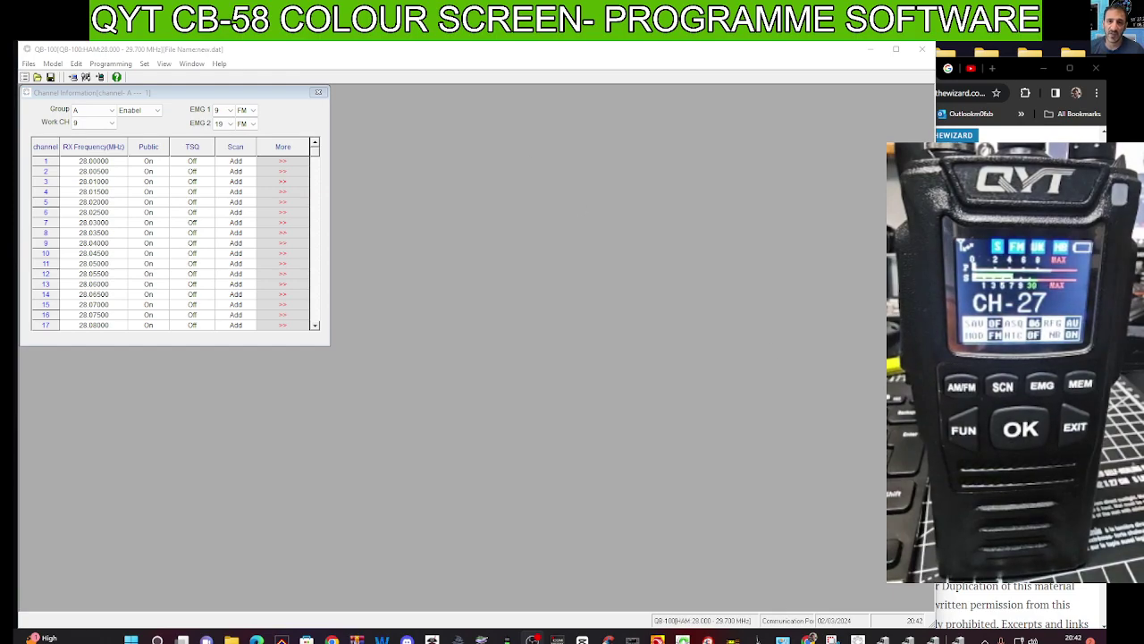
Change the radio mode to HF in Model Information and accept clearing the frequency data
left_click(54, 64)
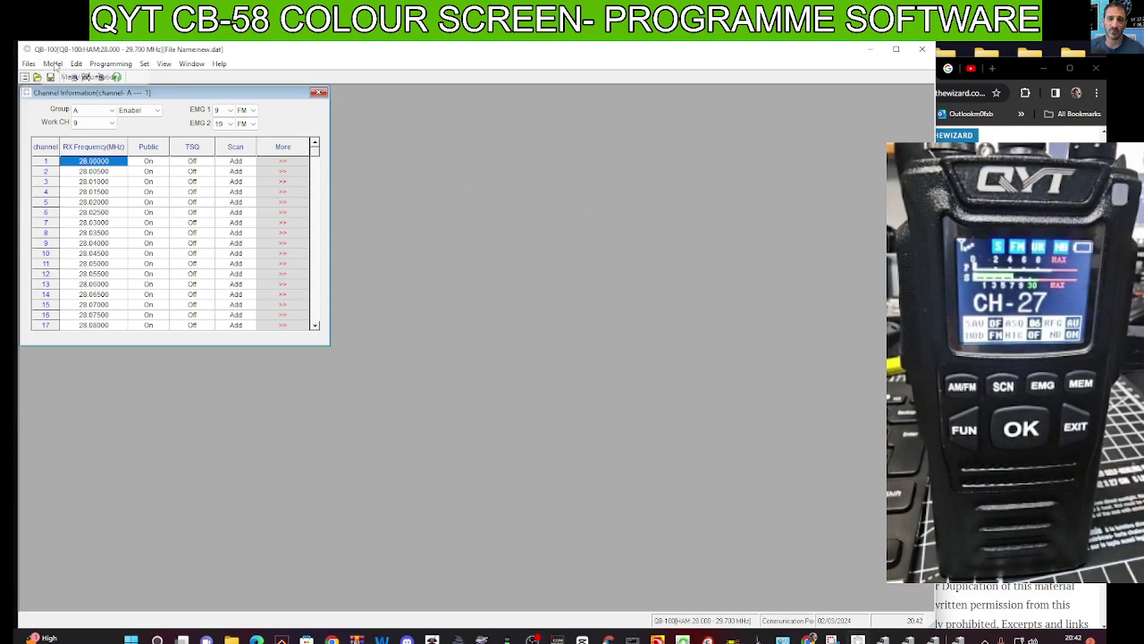
left_click(80, 78)
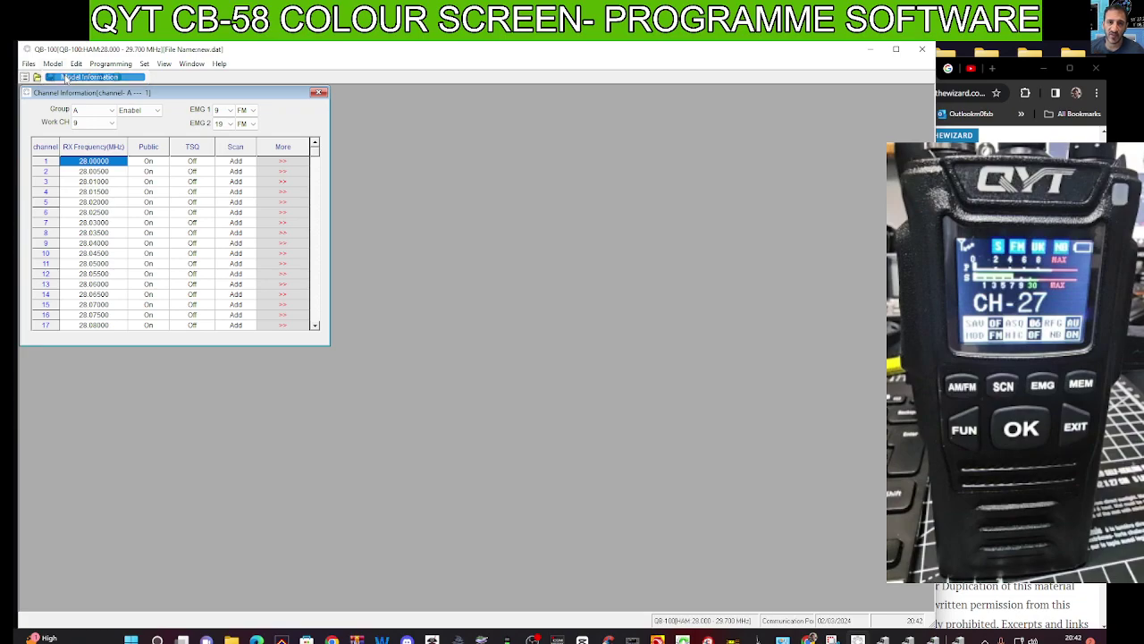
left_click_drag(443, 298, 335, 295)
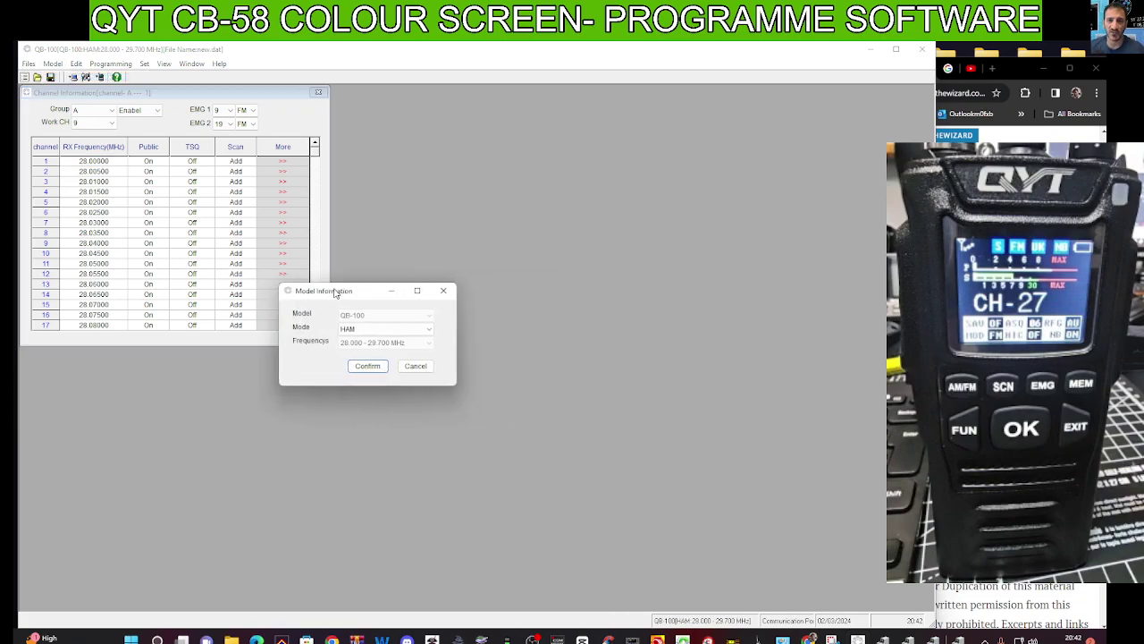
left_click(430, 330)
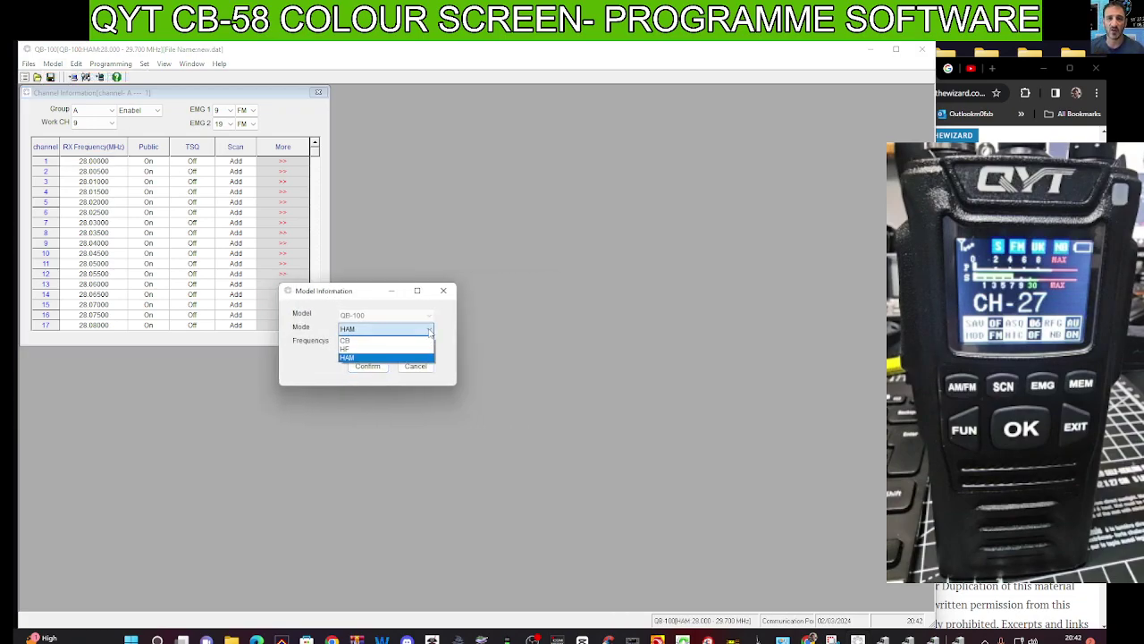
left_click(400, 349)
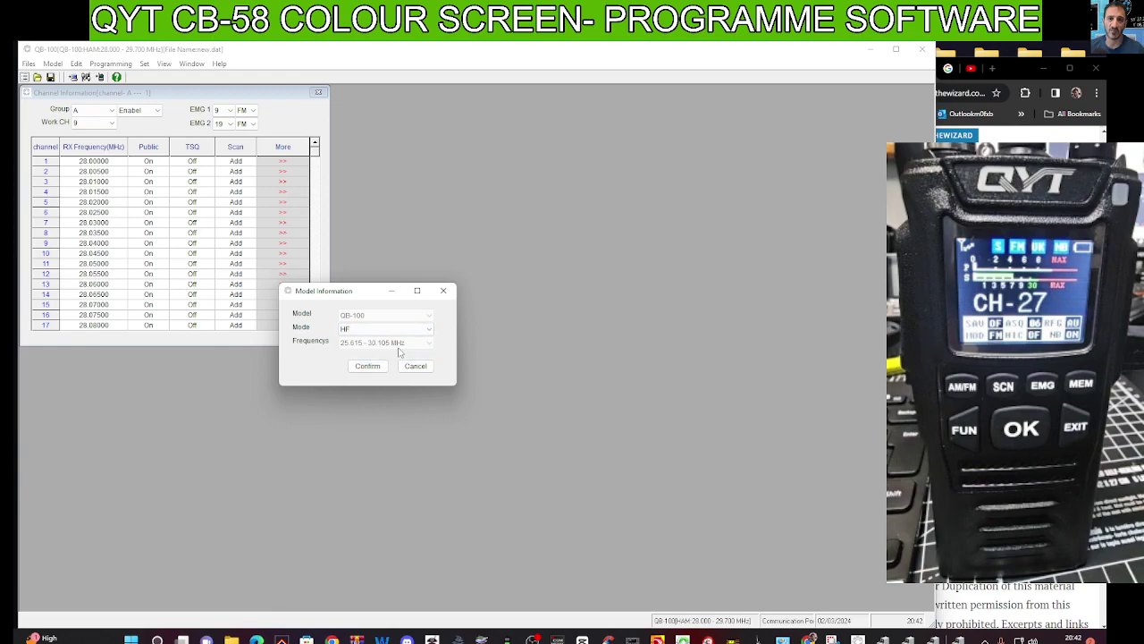
left_click(367, 368)
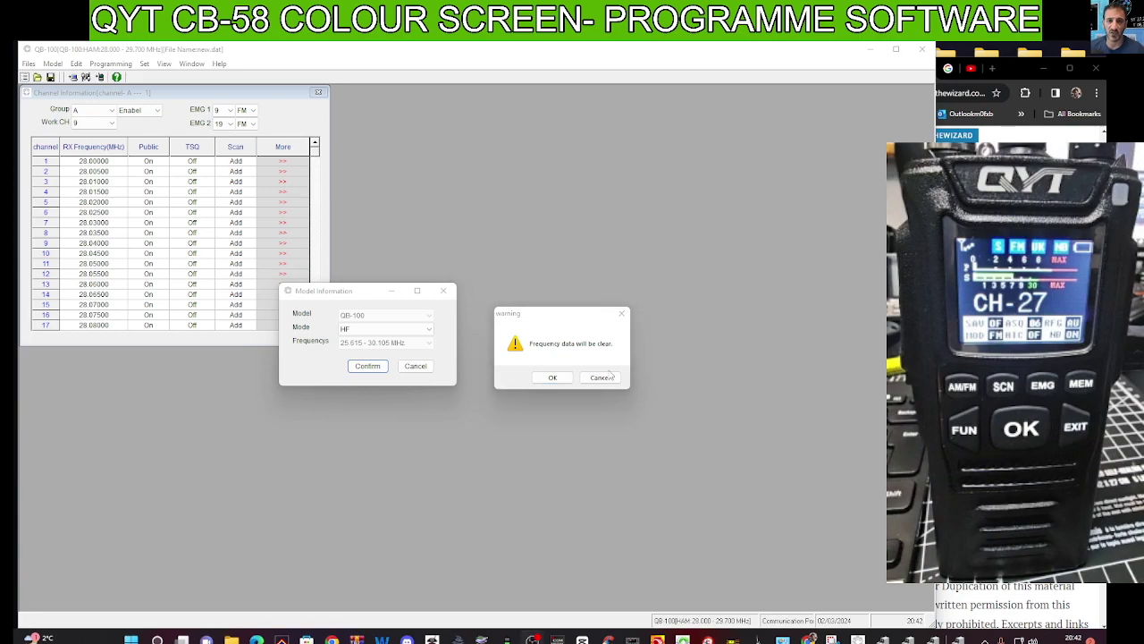
left_click(554, 377)
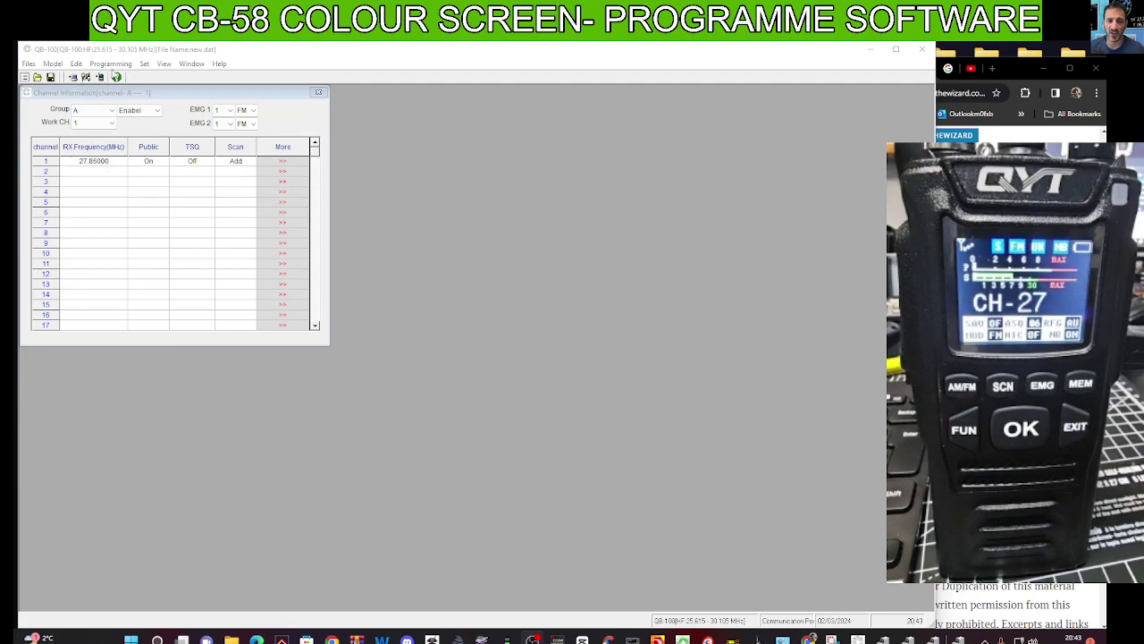
Inspect channel 1's 27.86000 MHz settings, the working channel and the group choices
left_click(292, 166)
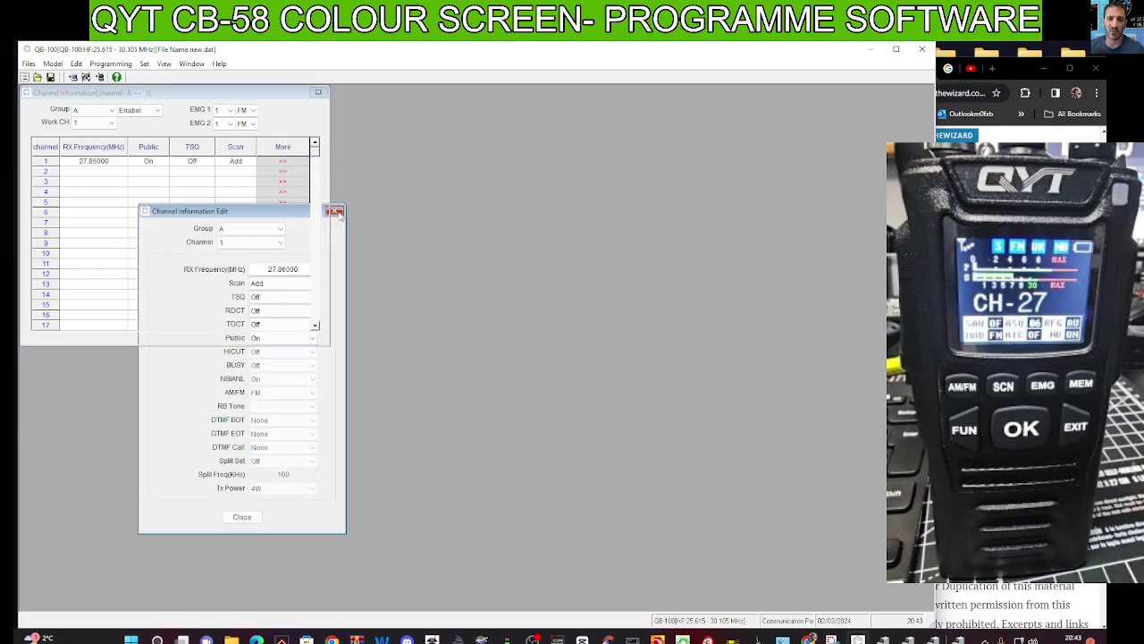
left_click(334, 212)
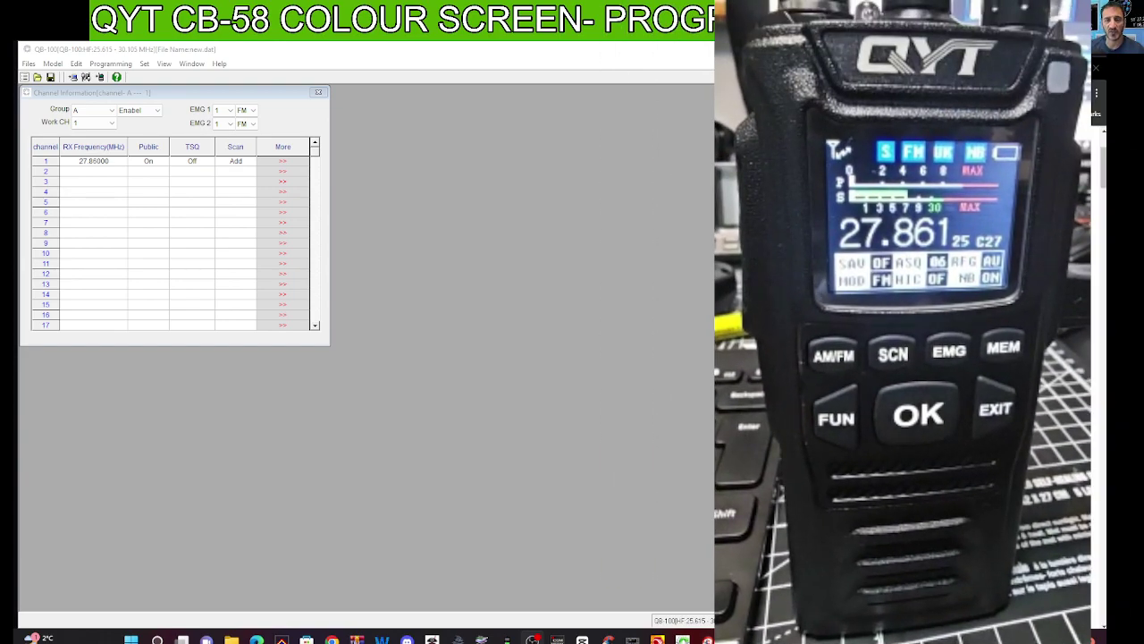
left_click(118, 124)
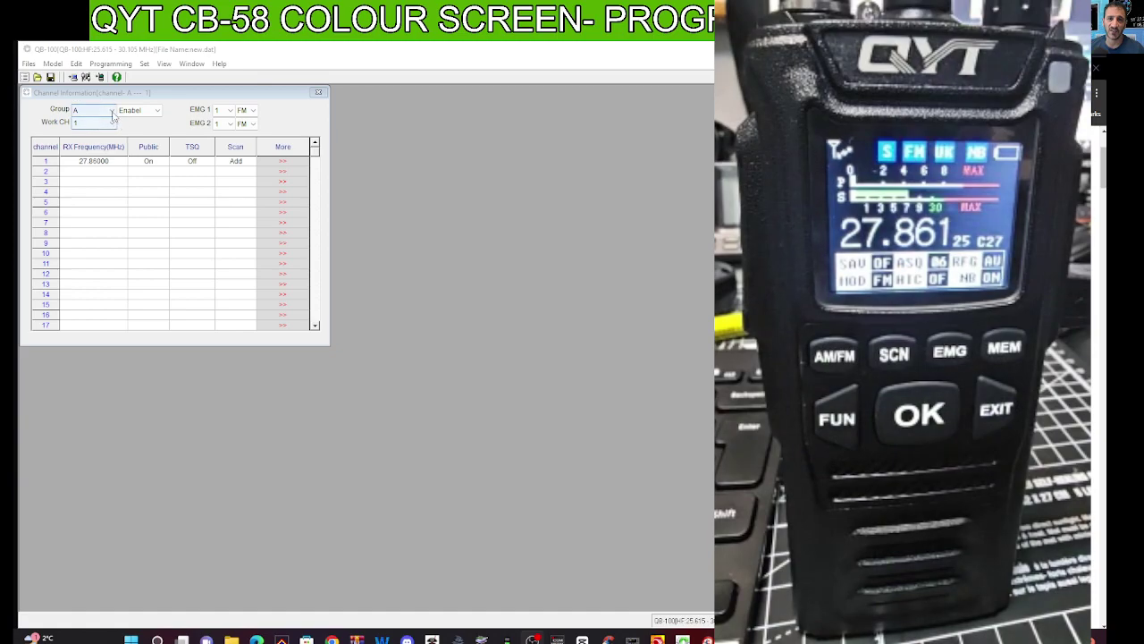
left_click(112, 111)
left_click(111, 111)
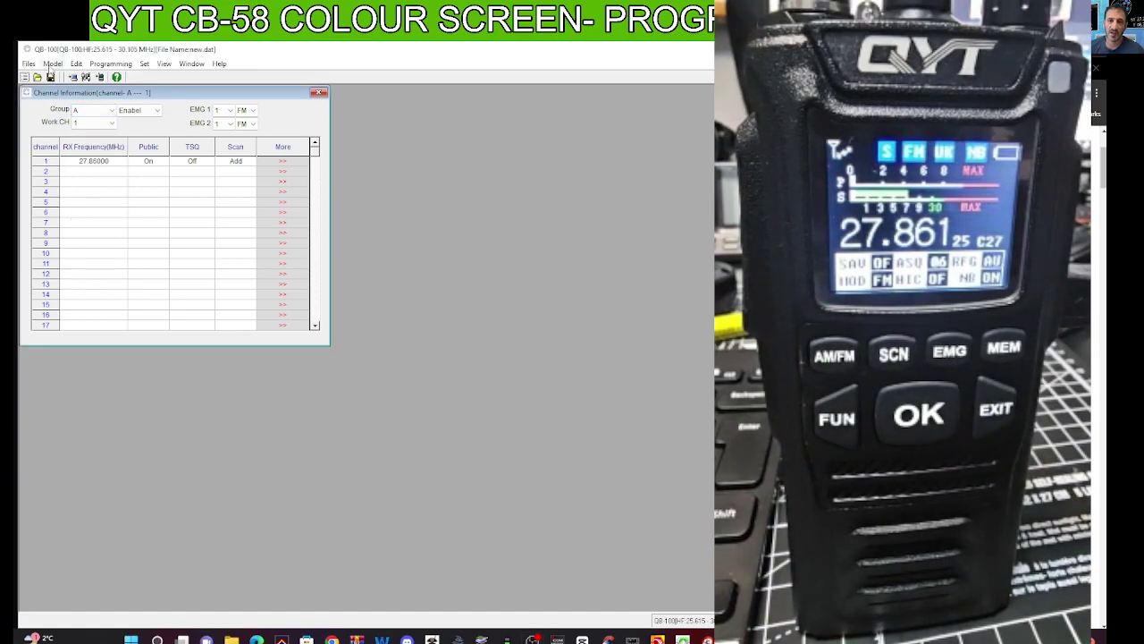
left_click(28, 65)
Change Model Information mode to CB and accept that frequency data will be cleared
left_click(30, 65)
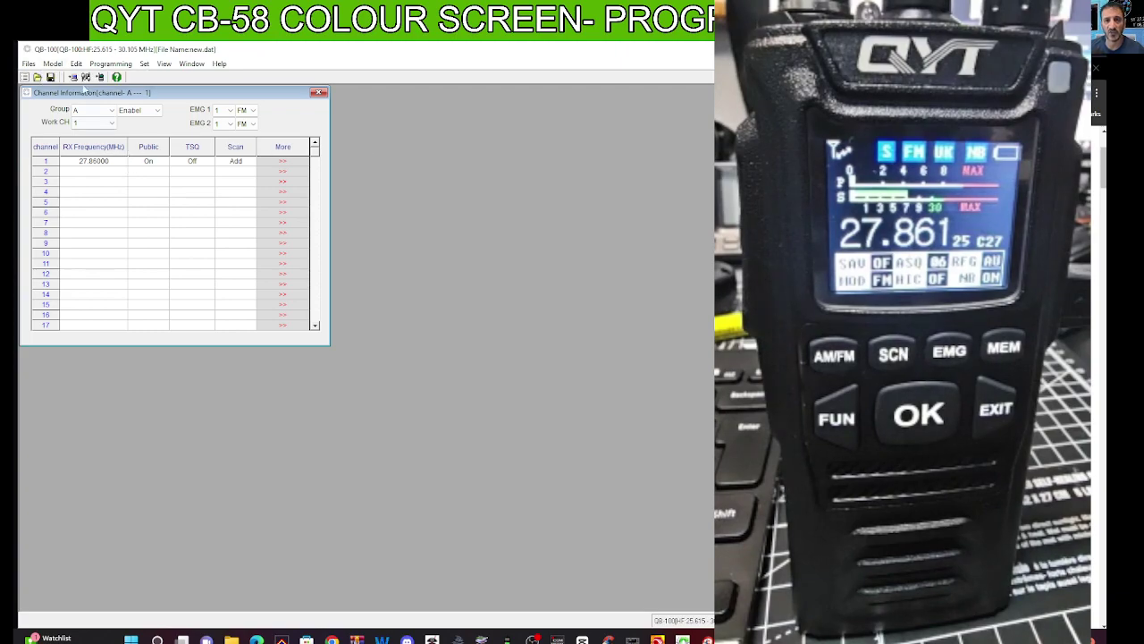
left_click(28, 65)
mouse_move(52, 64)
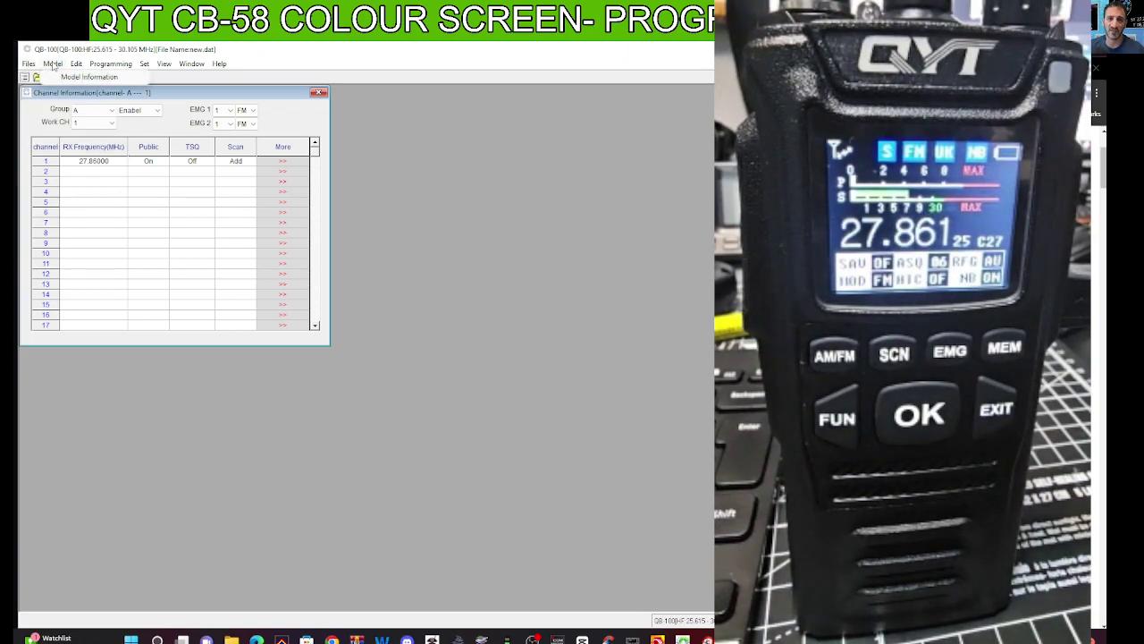
left_click(76, 78)
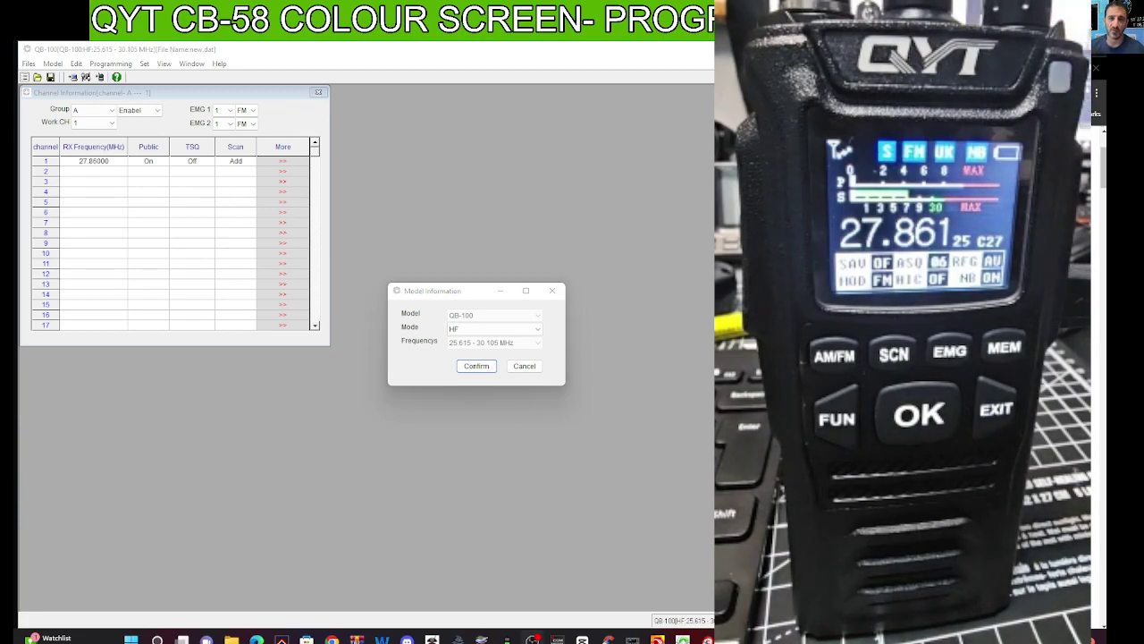
left_click_drag(447, 291, 375, 290)
left_click(465, 328)
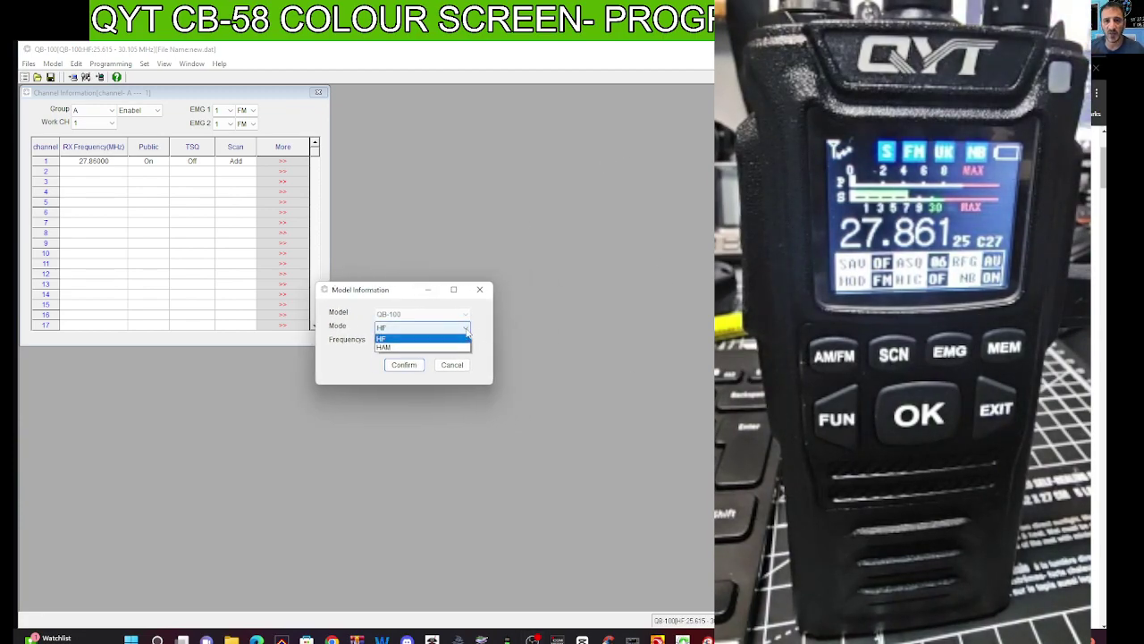
left_click(438, 339)
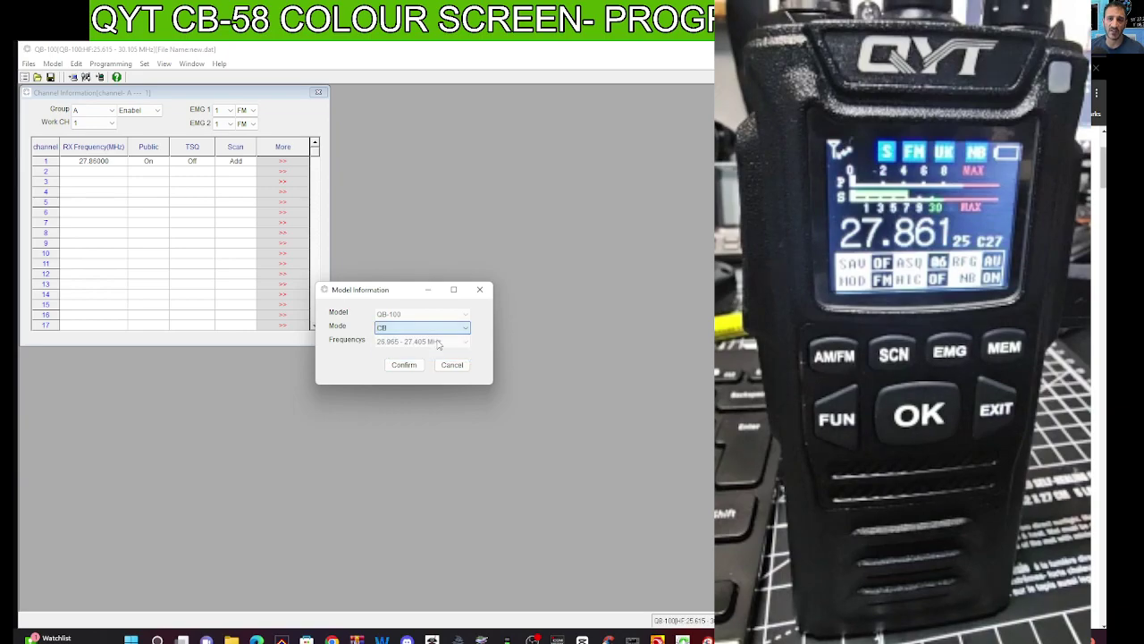
left_click(412, 368)
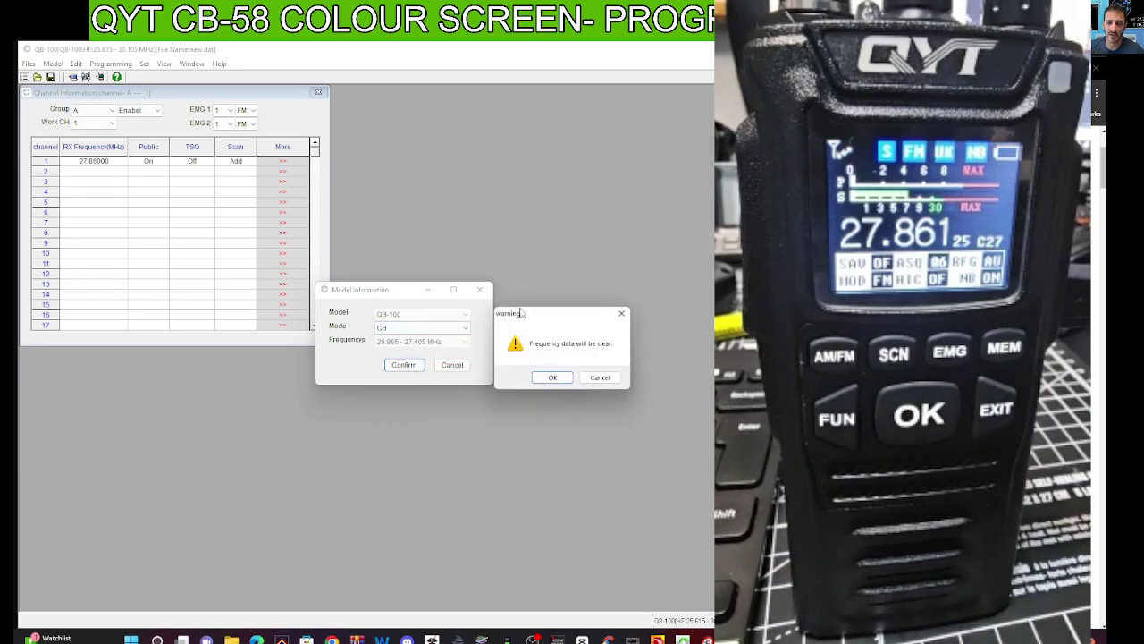
left_click_drag(521, 313, 387, 314)
left_click(419, 377)
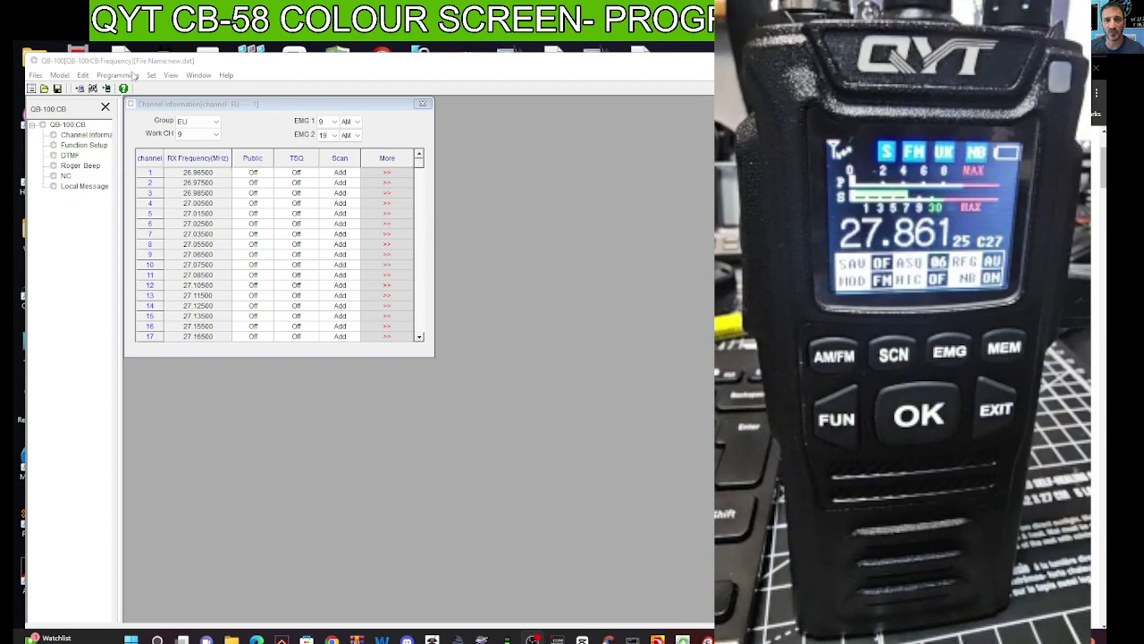
Check the communication port setting under Programming
left_click(132, 76)
left_click(174, 89)
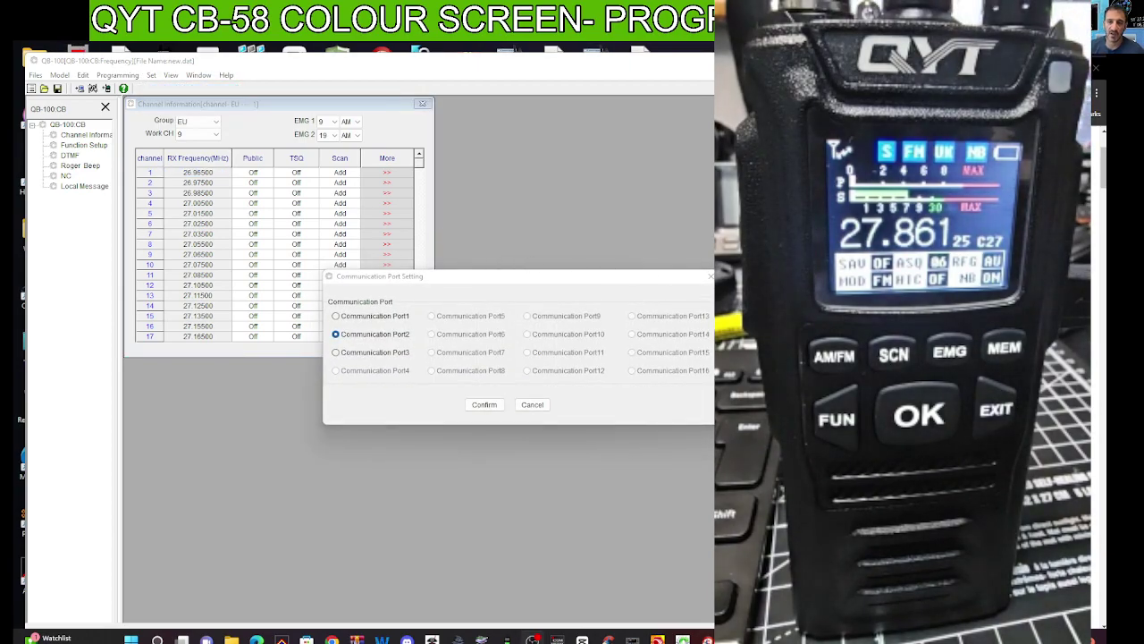
left_click(483, 405)
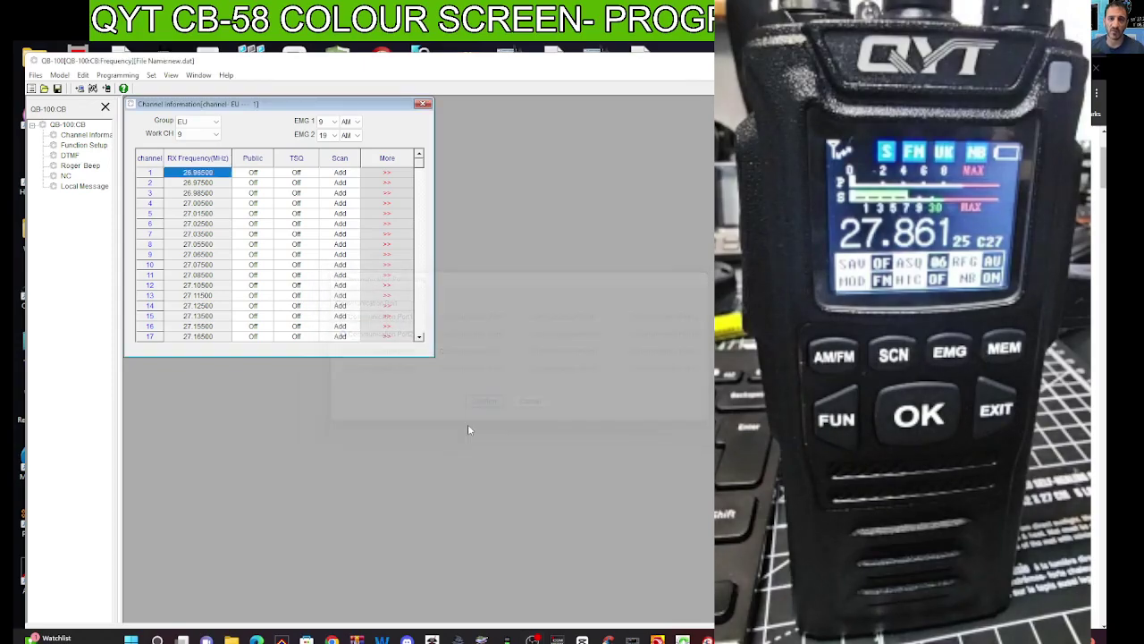
Read data from the transceiver into QB-100
left_click(130, 76)
left_click(143, 88)
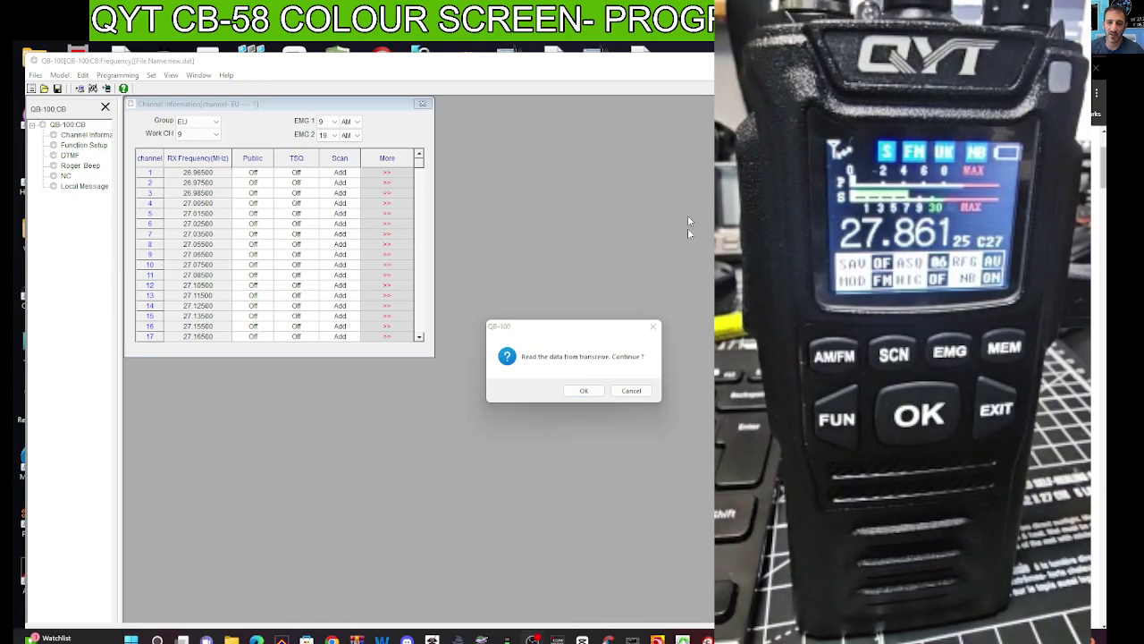
left_click(585, 391)
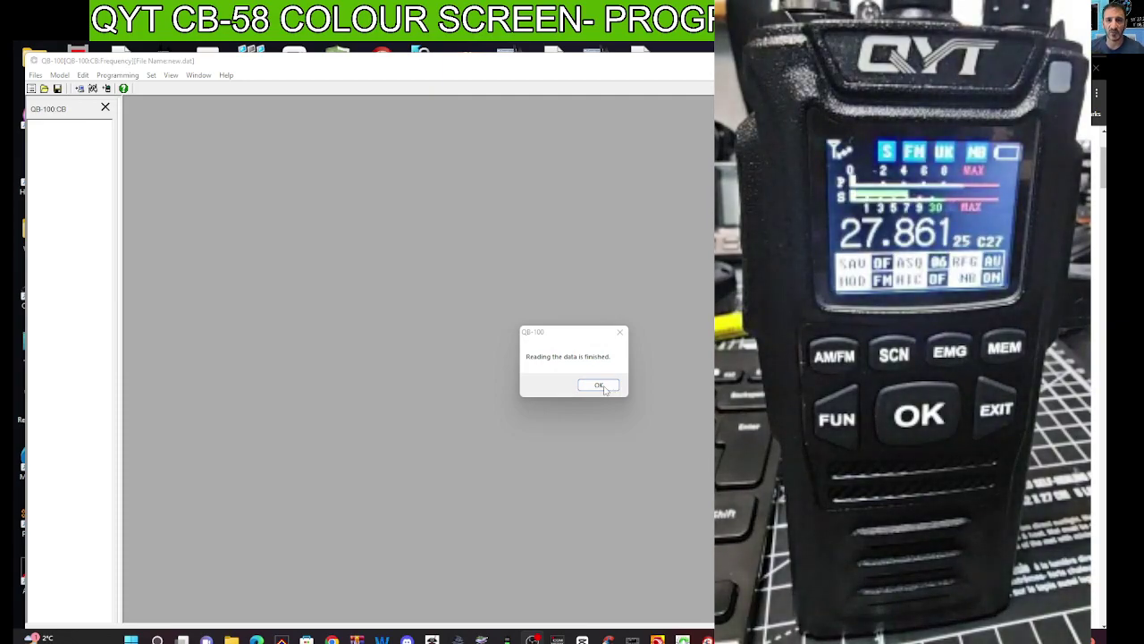
Save the configuration over ORIGIONAL in Desktop\CB58 and dismiss the resulting file fault
left_click(604, 387)
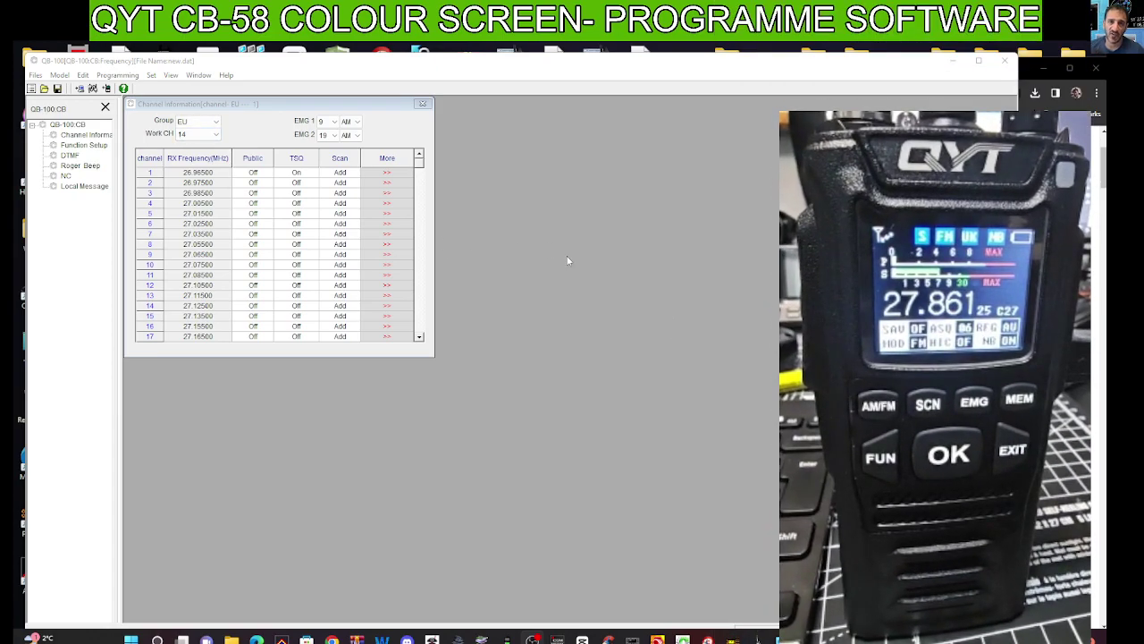
left_click(33, 75)
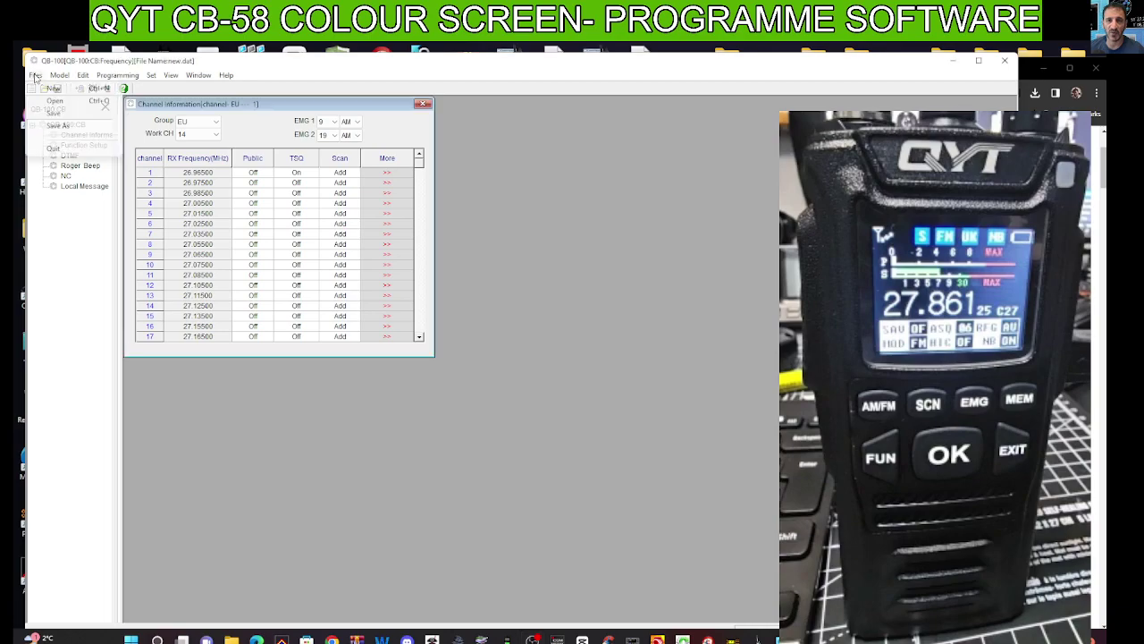
left_click(319, 149)
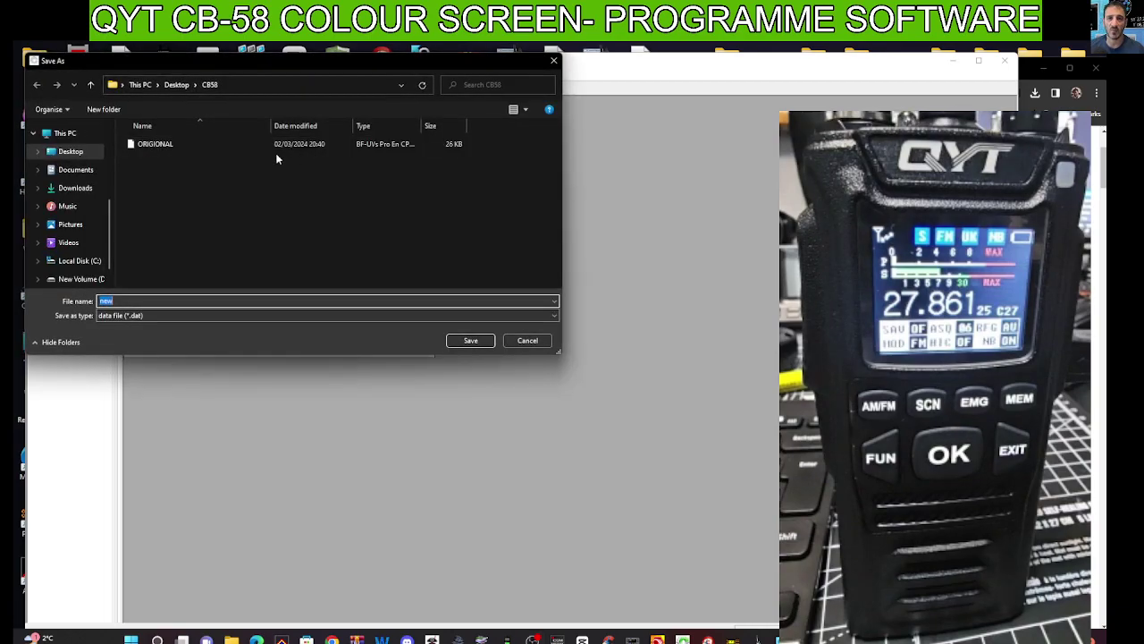
left_click(66, 153)
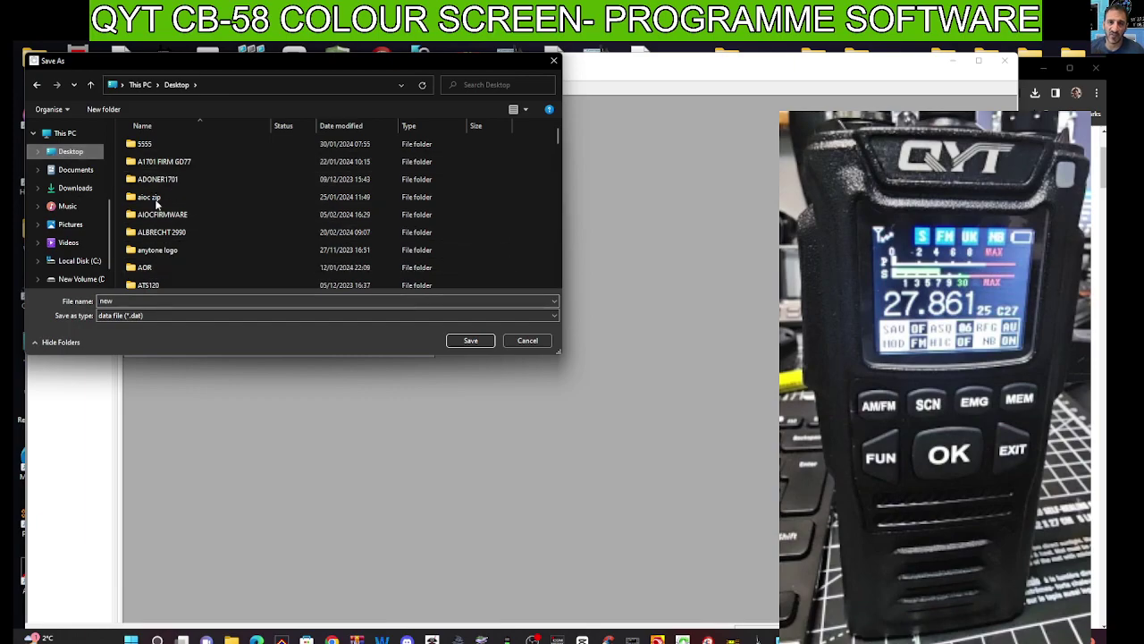
left_click(172, 264)
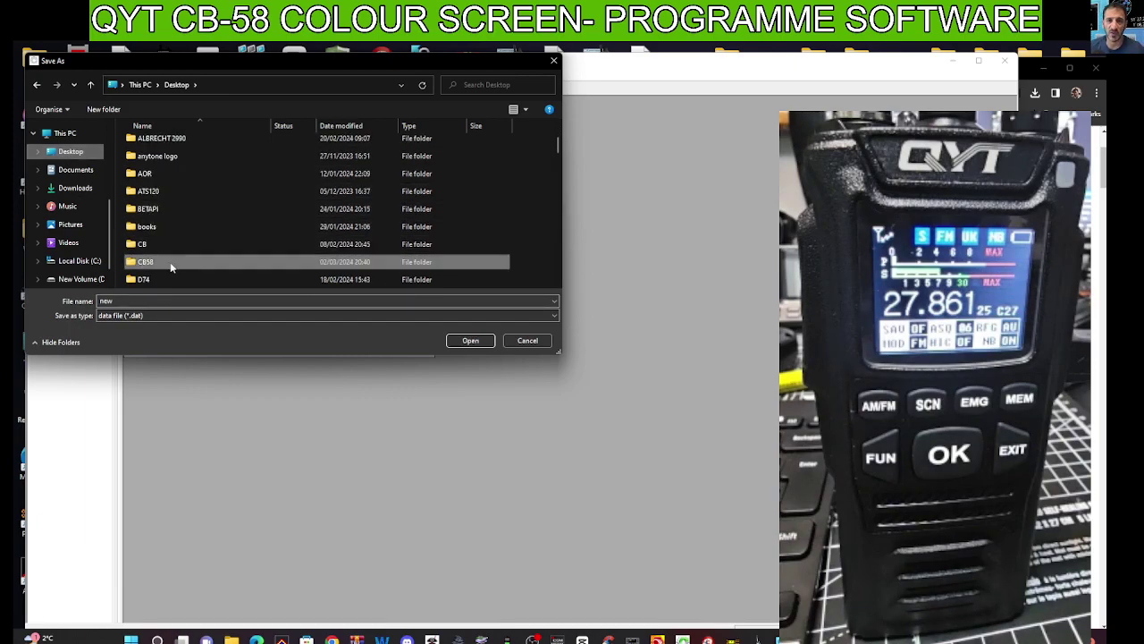
double_click(172, 263)
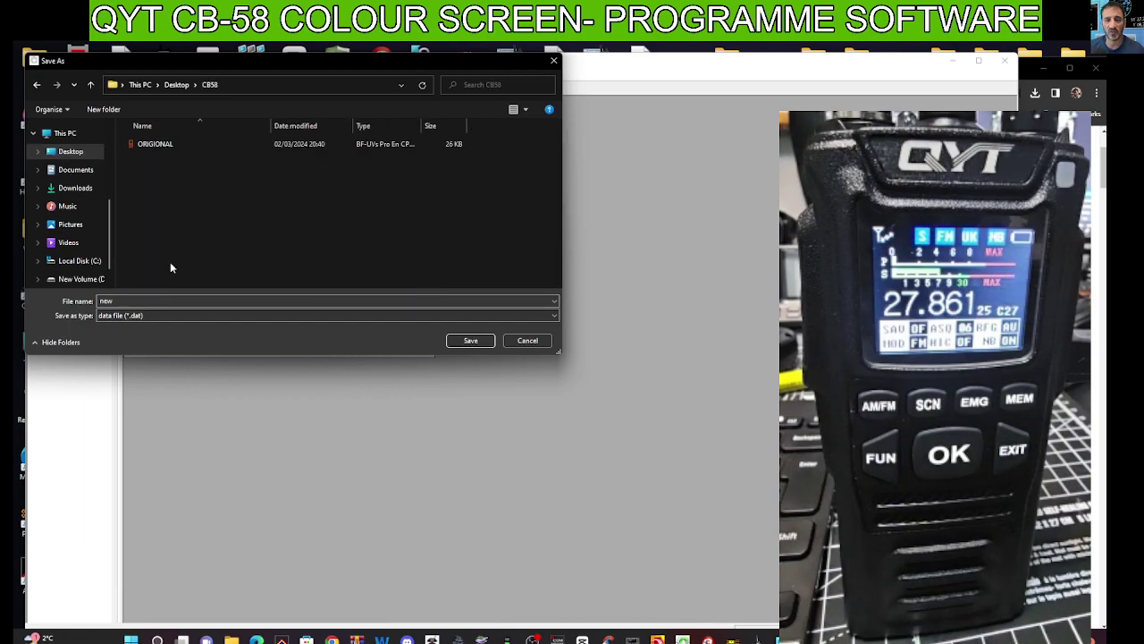
left_click(155, 144)
left_click(736, 285)
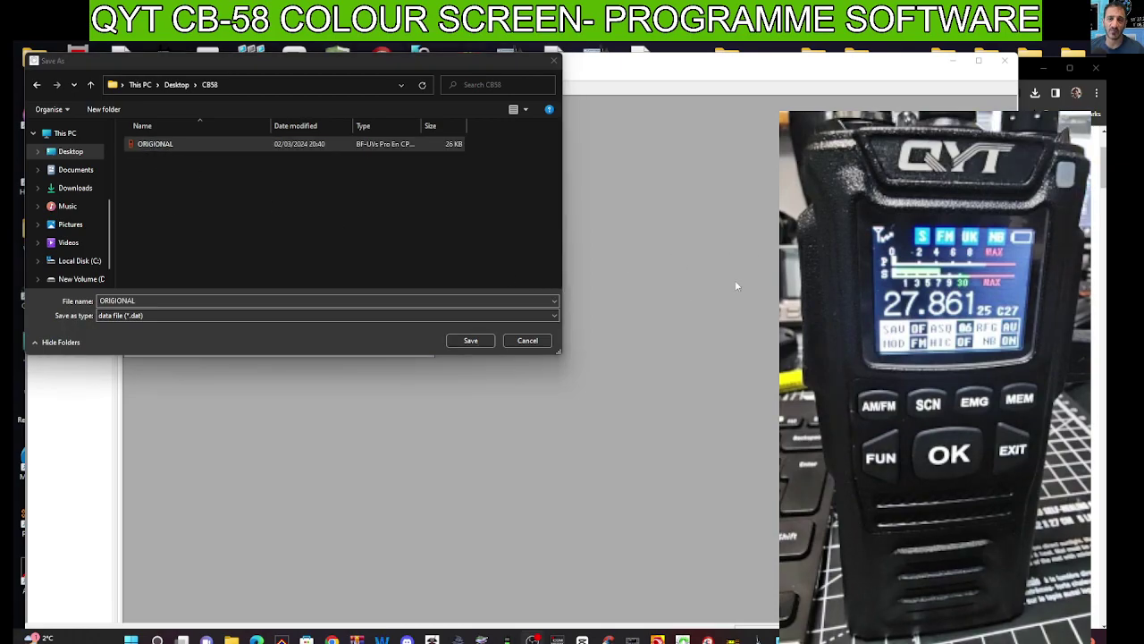
left_click(462, 345)
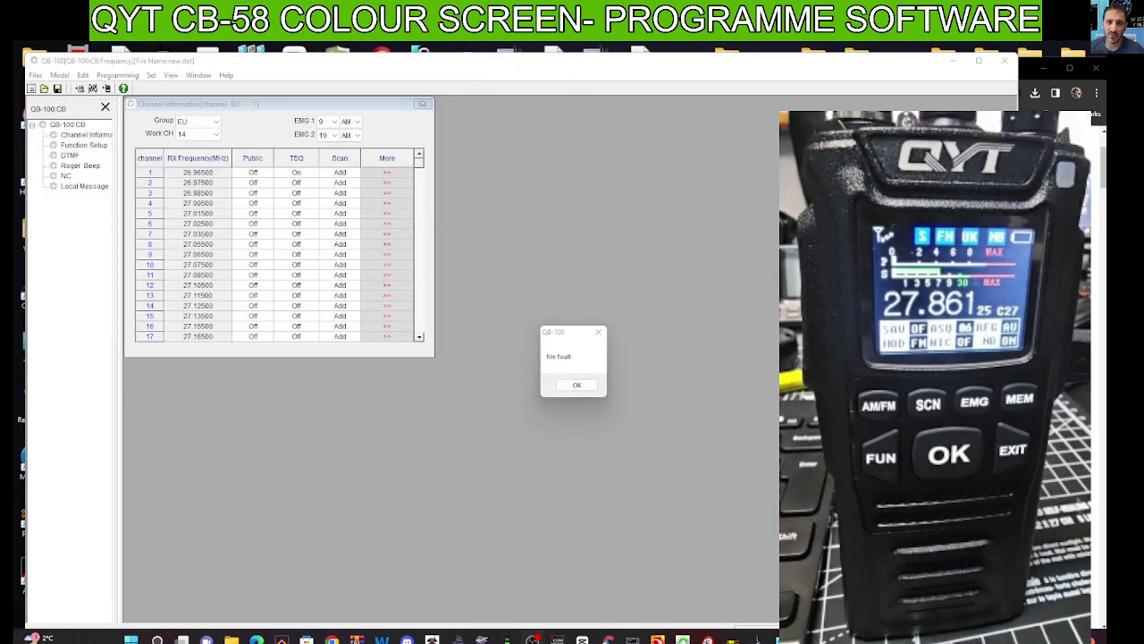
left_click(578, 386)
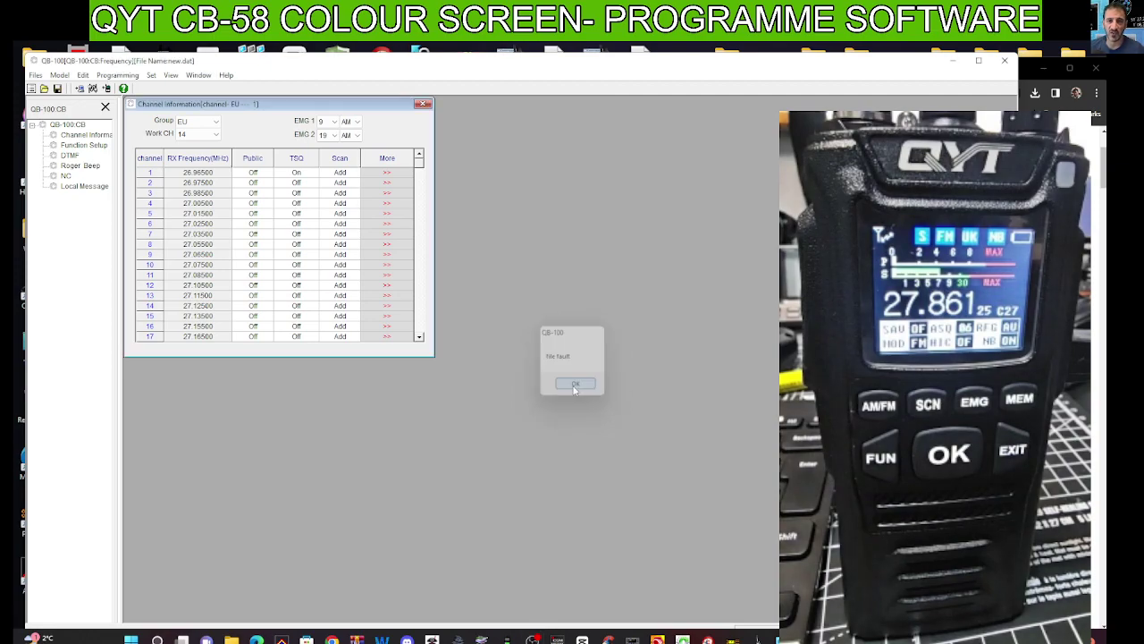
left_click(1044, 68)
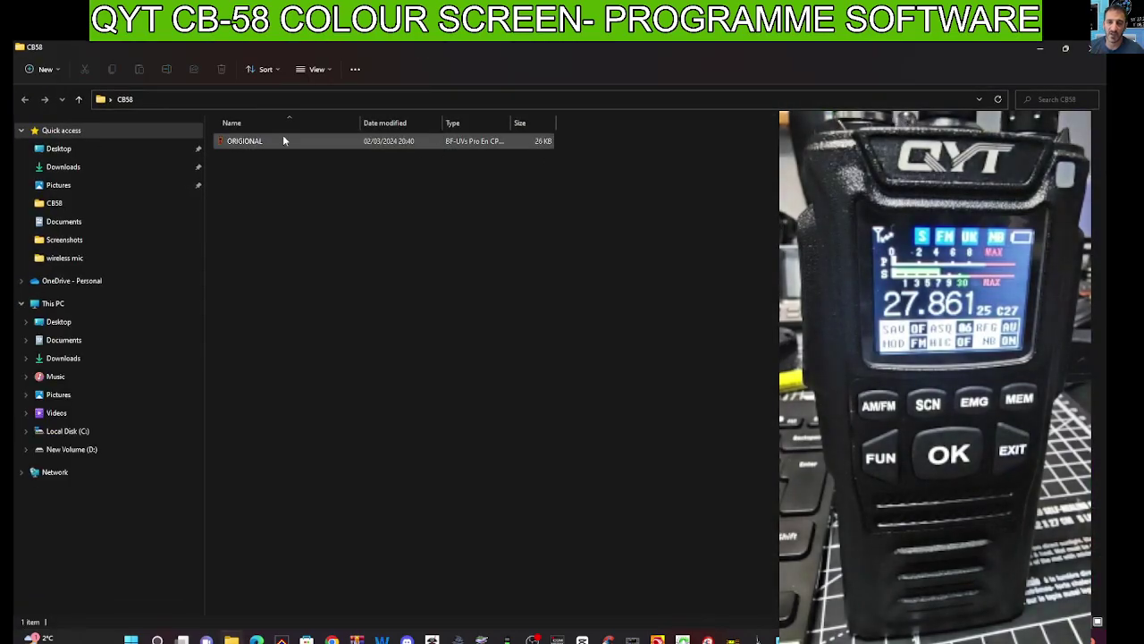
Try deleting ORIGIONAL from CB58, retrying twice despite the File In Use block
left_click(271, 140)
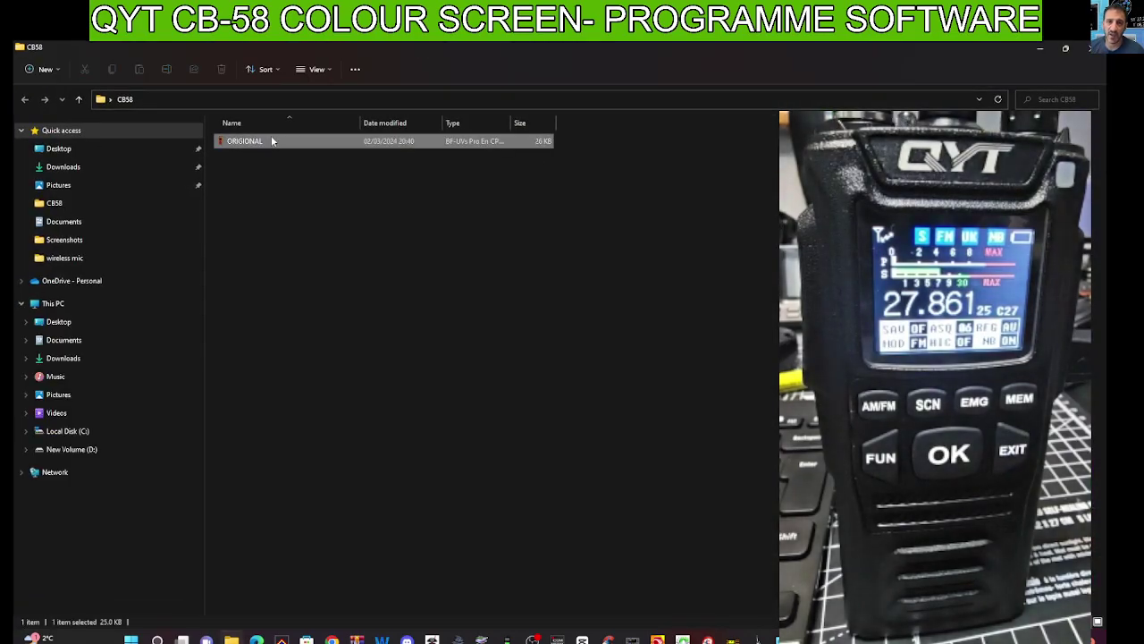
right_click(271, 141)
left_click(383, 152)
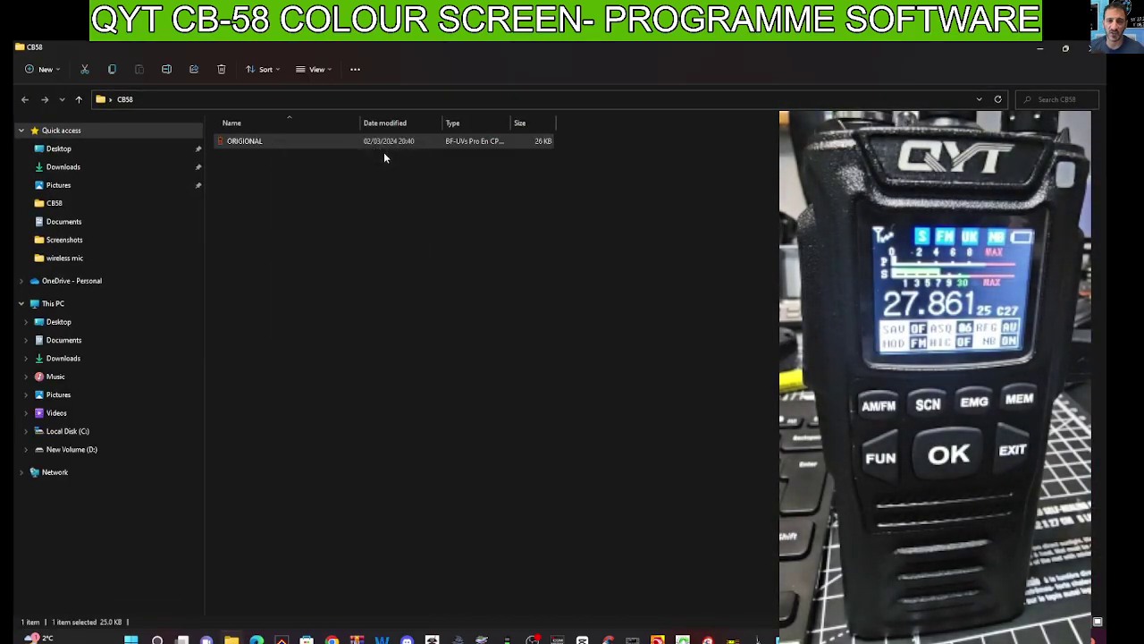
left_click(317, 292)
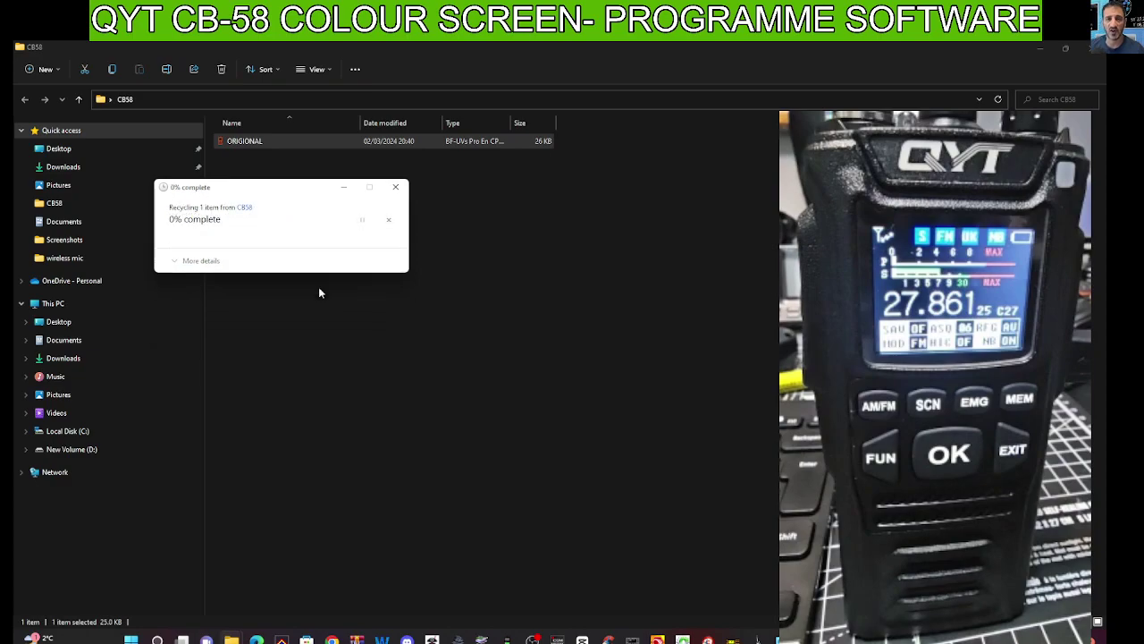
left_click(315, 291)
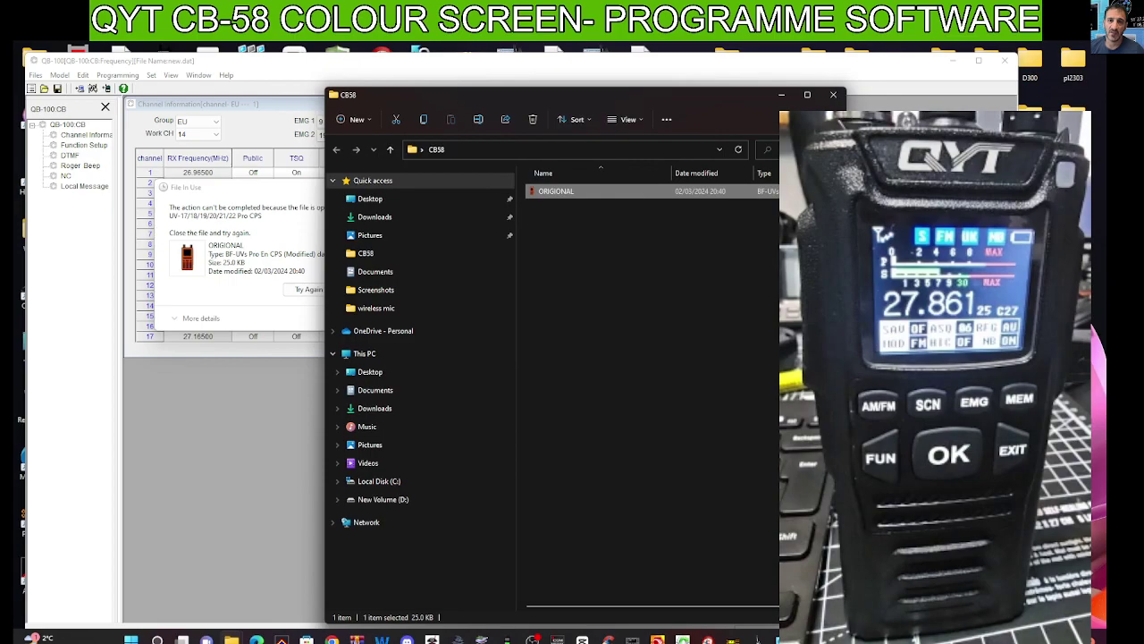
left_click(784, 95)
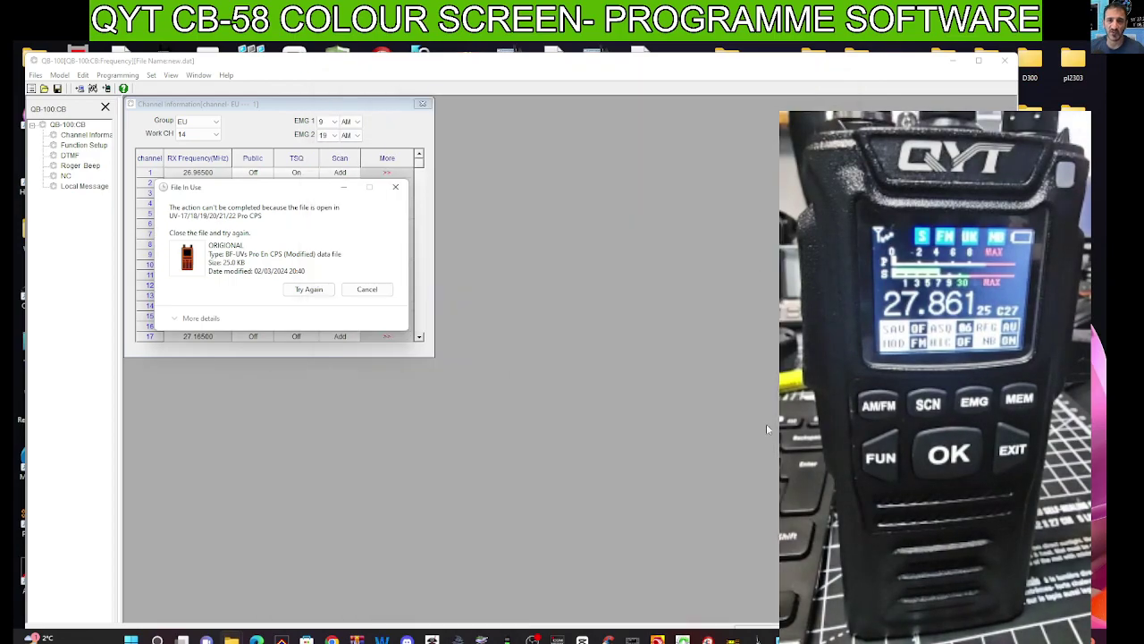
Cancel the deletion, open Edit > Roger Beep, and place it above the channel table
left_click(375, 290)
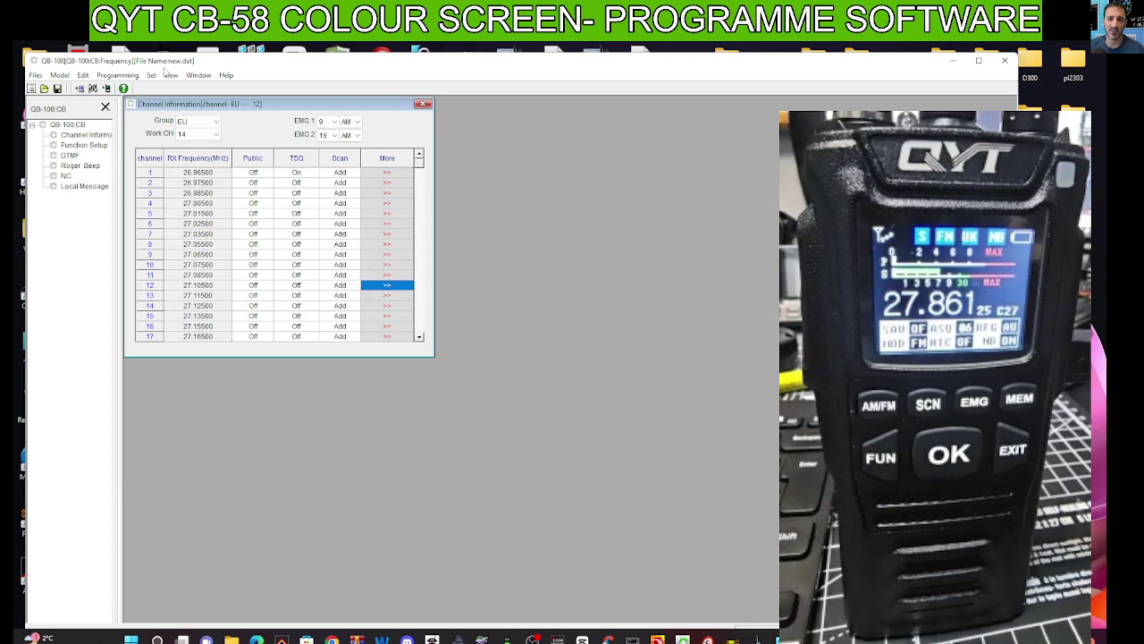
left_click(118, 76)
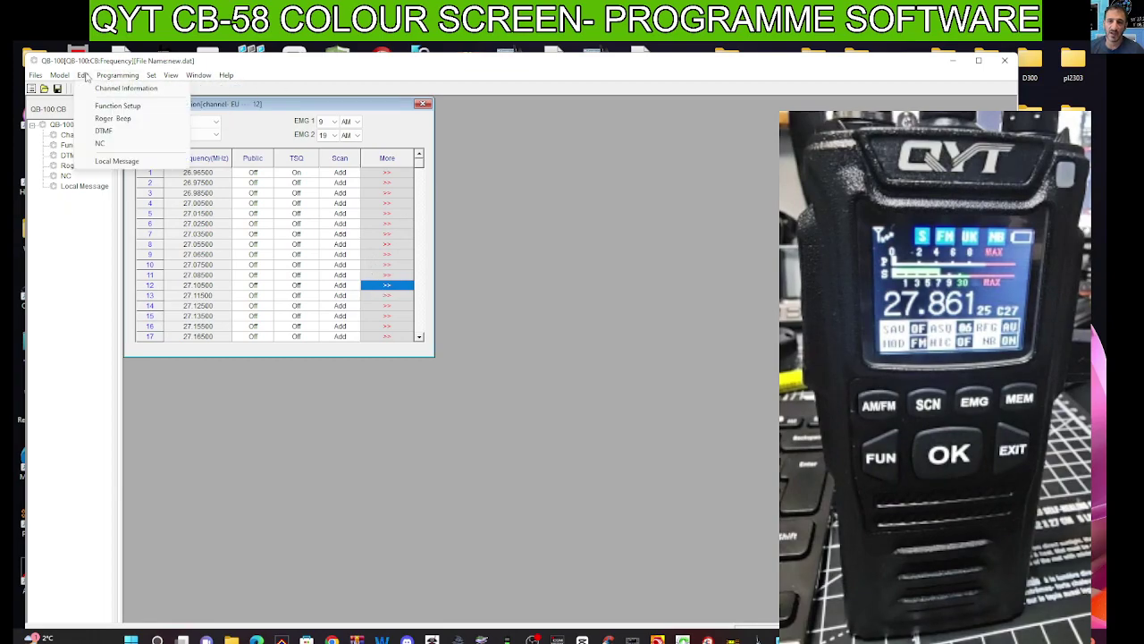
left_click(106, 117)
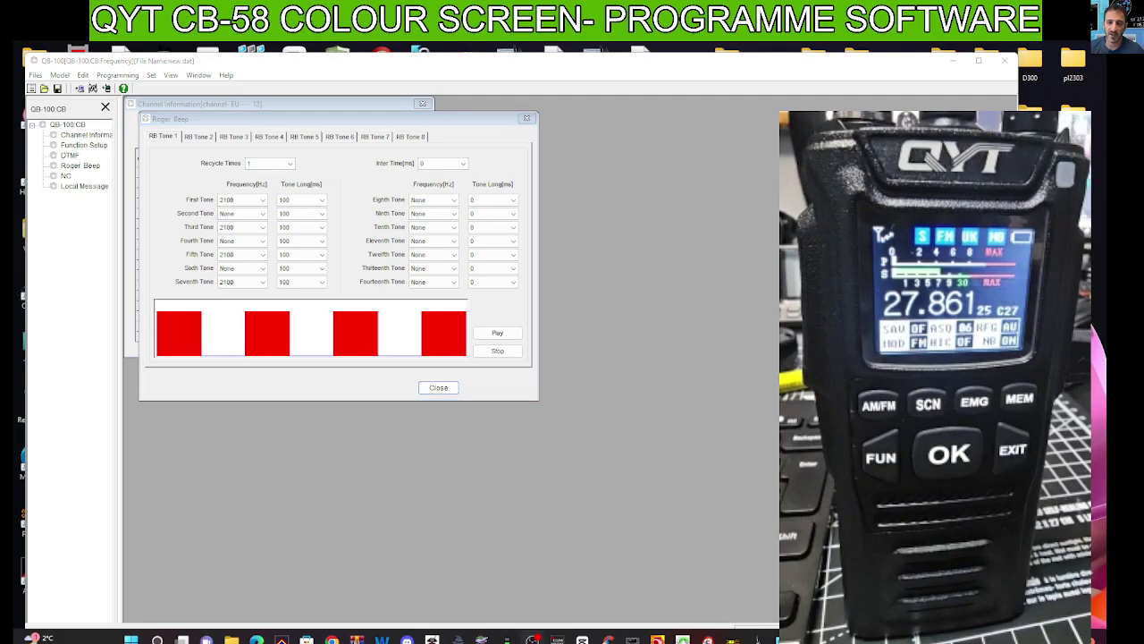
left_click_drag(355, 105, 380, 409)
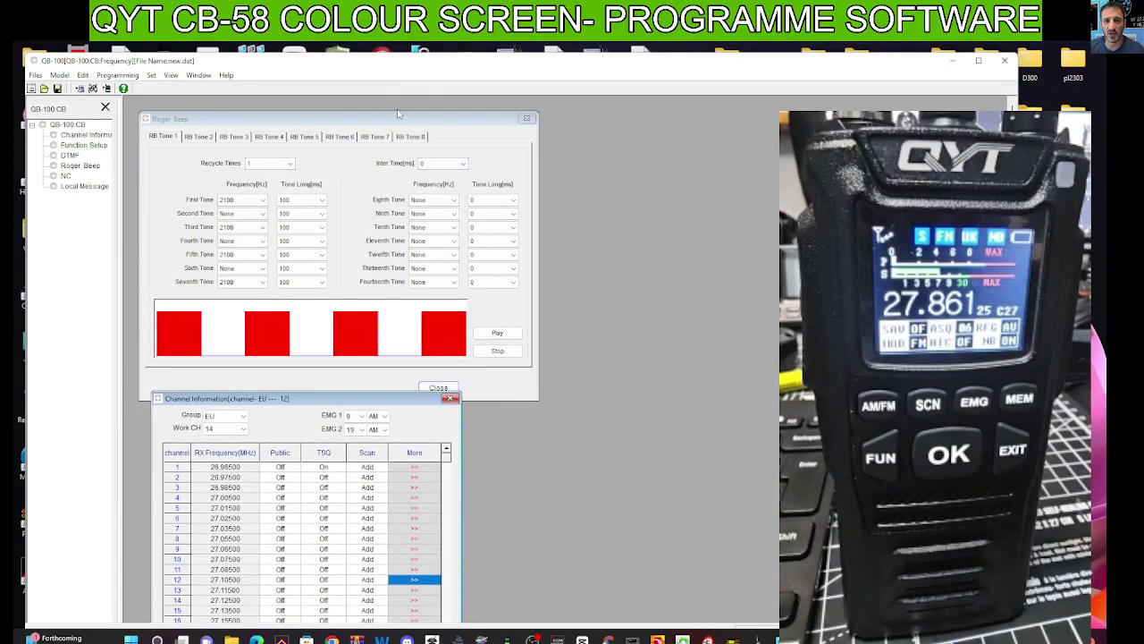
left_click_drag(401, 119, 384, 100)
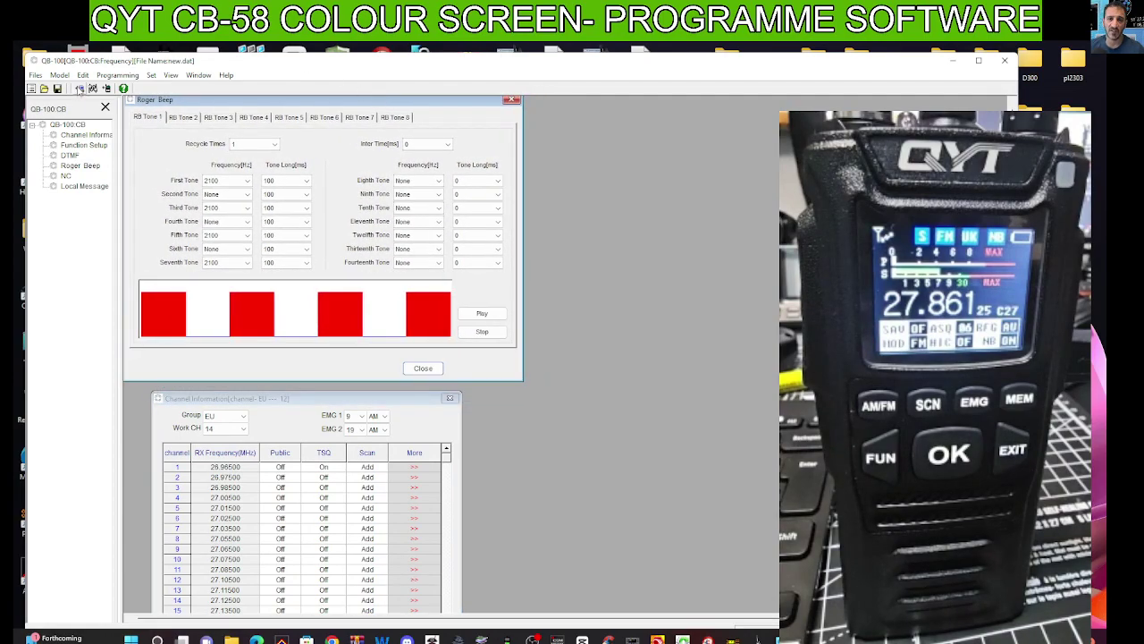
Open the DTMF encode list from the Edit menu
left_click(83, 76)
left_click(83, 76)
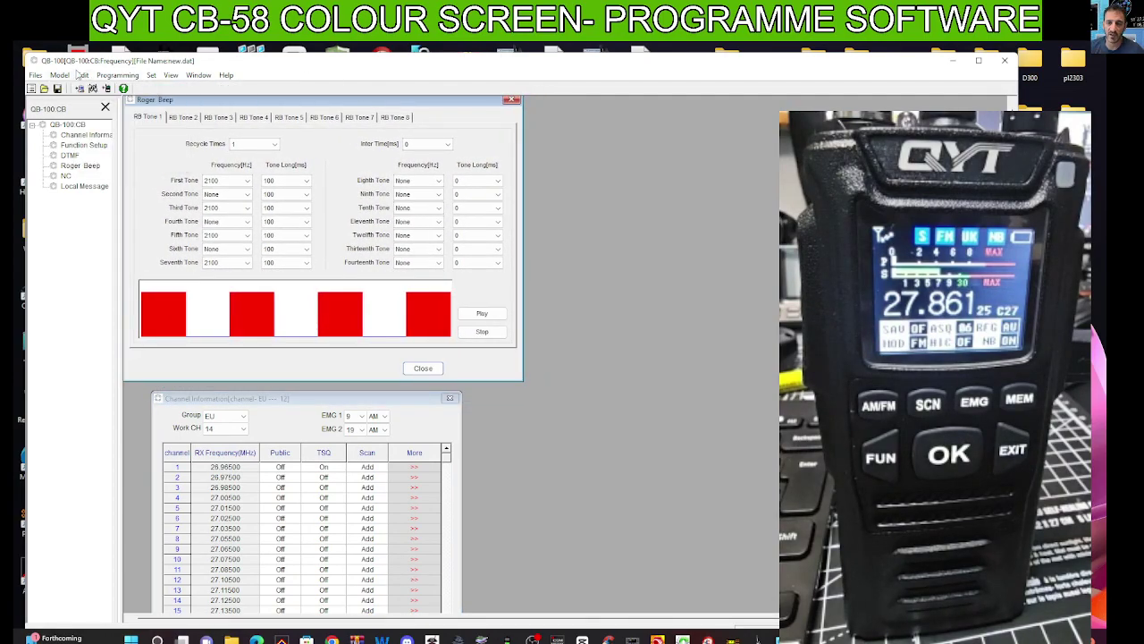
left_click(82, 76)
left_click(103, 131)
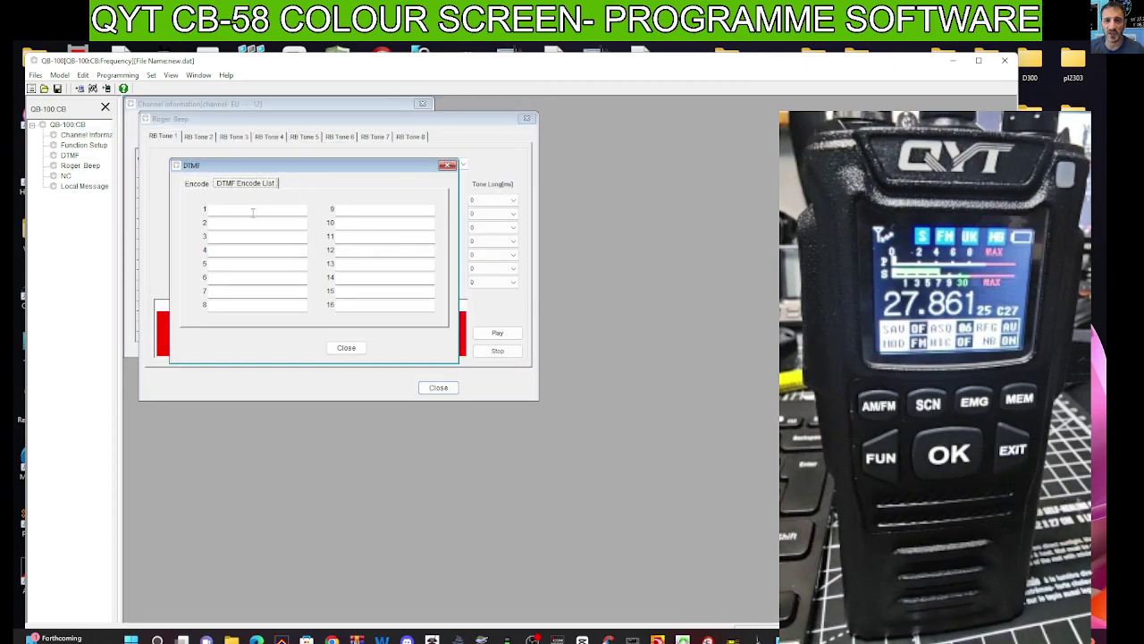
Reopen the DTMF list and position it below the 2100 Hz Roger Beep window
left_click_drag(320, 164, 321, 350)
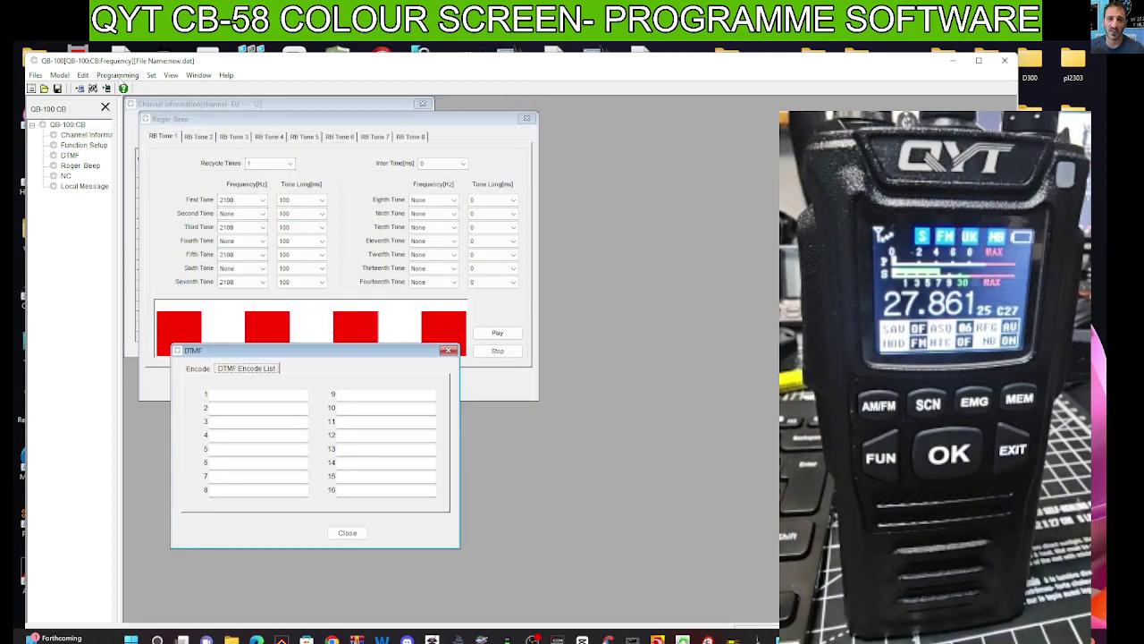
left_click(117, 75)
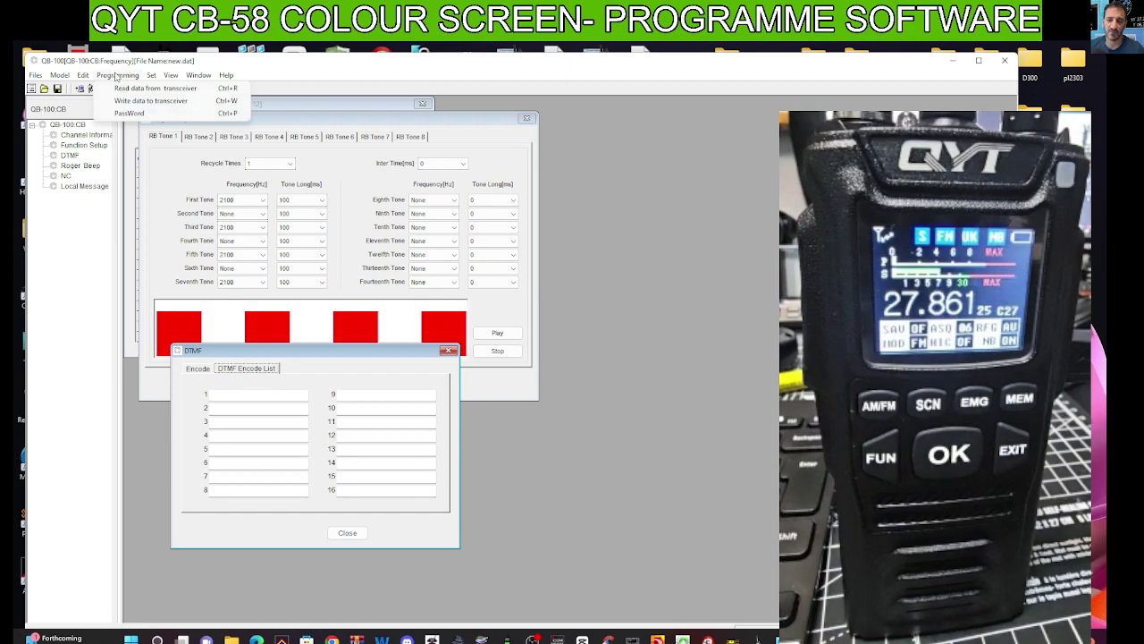
mouse_move(82, 79)
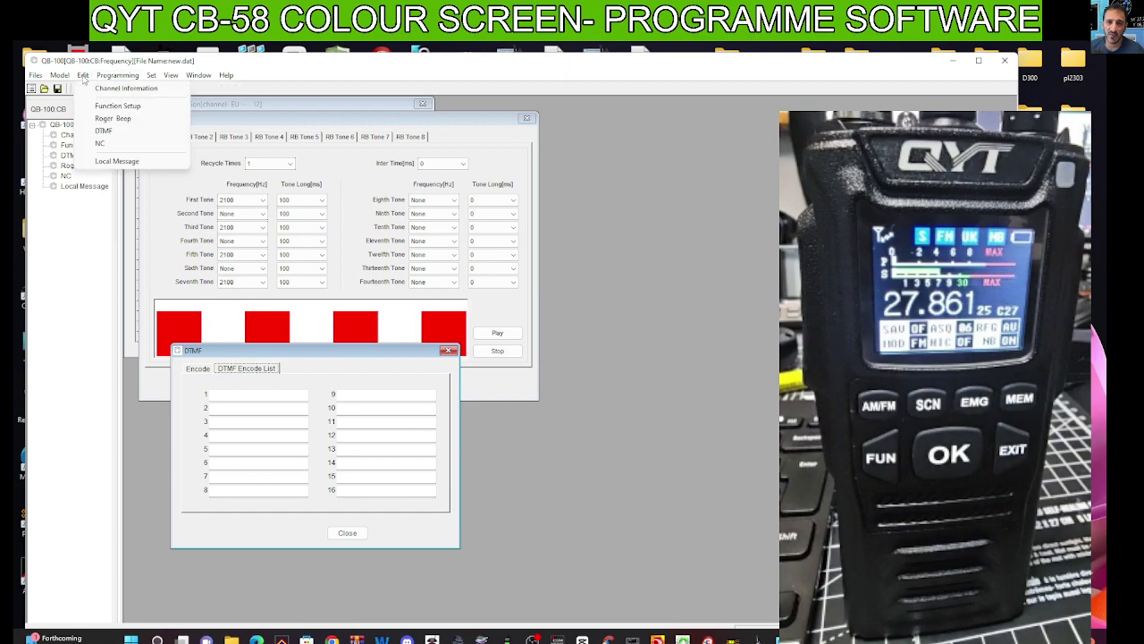
left_click(101, 143)
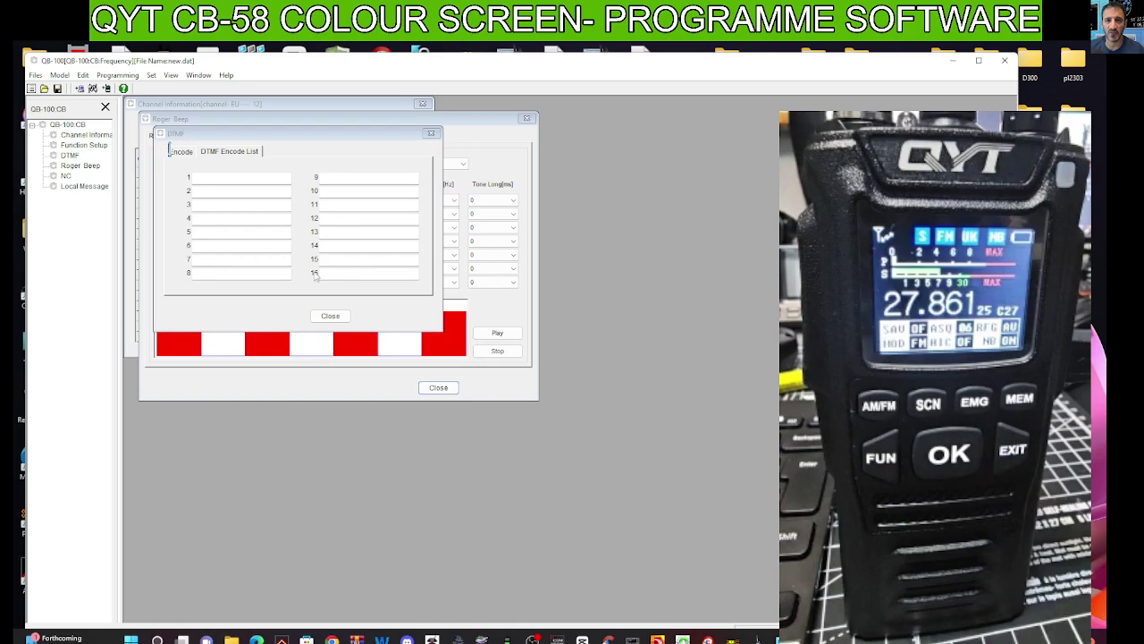
left_click_drag(299, 140, 384, 182)
Open Edit > Local Message showing QB-100, 26.965–27.405 MHz, V1.00, and move it right
left_click(83, 75)
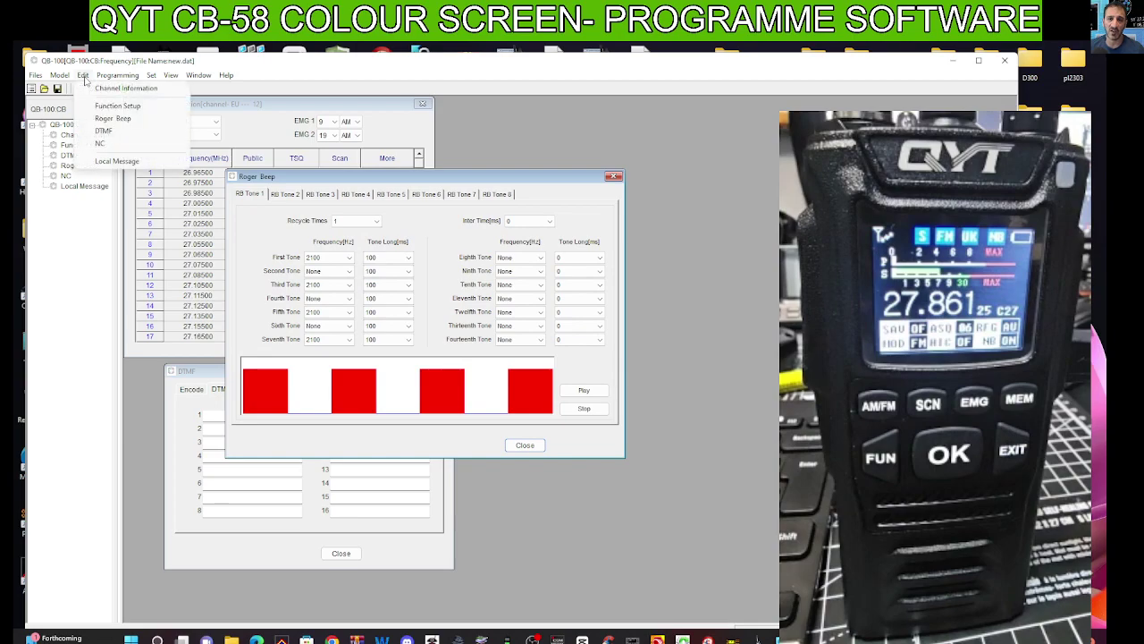
left_click(505, 183)
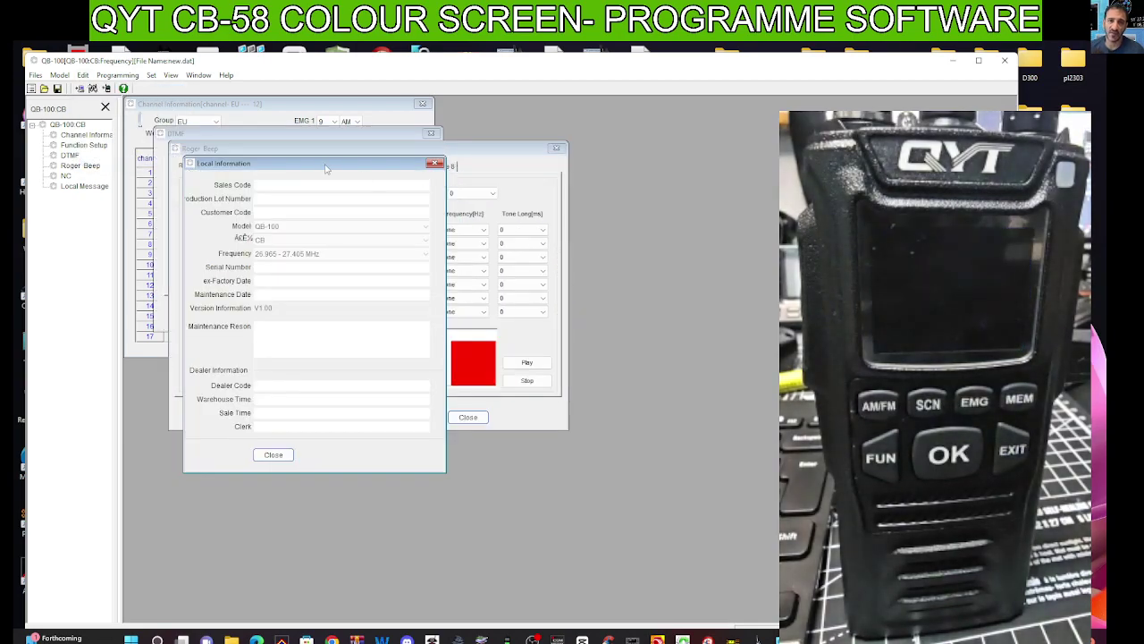
left_click_drag(326, 169, 358, 218)
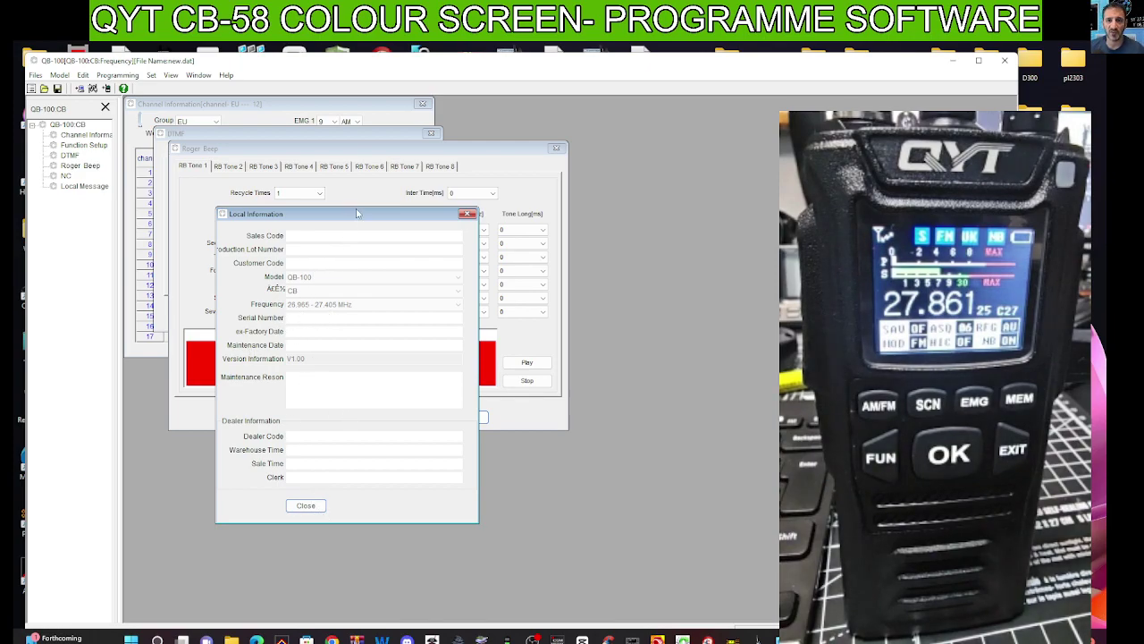
left_click_drag(357, 213, 629, 229)
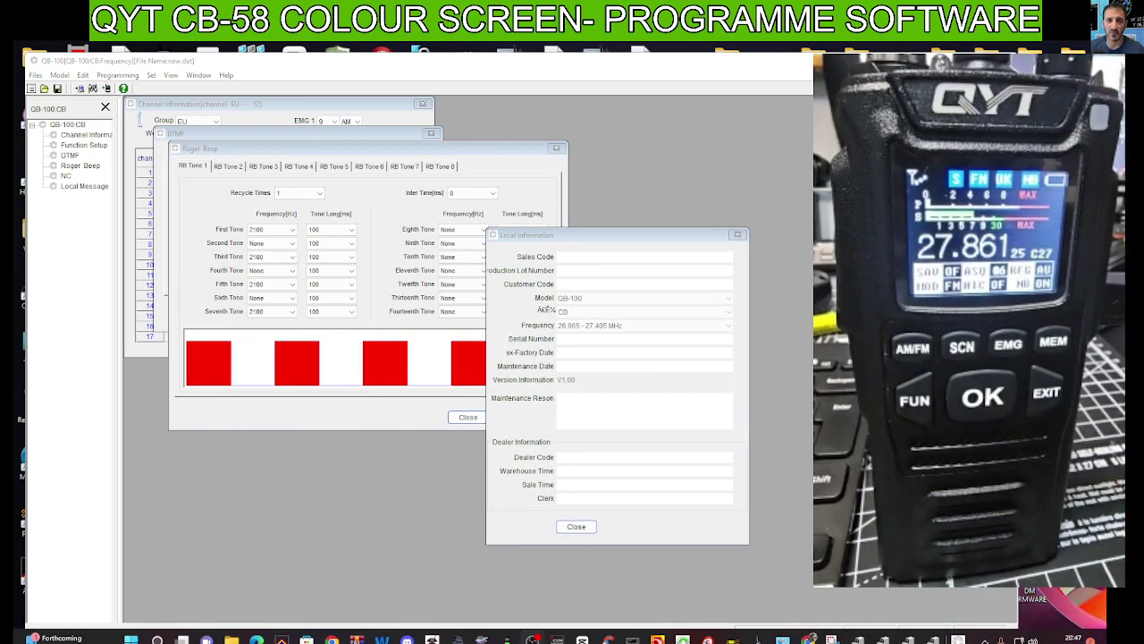